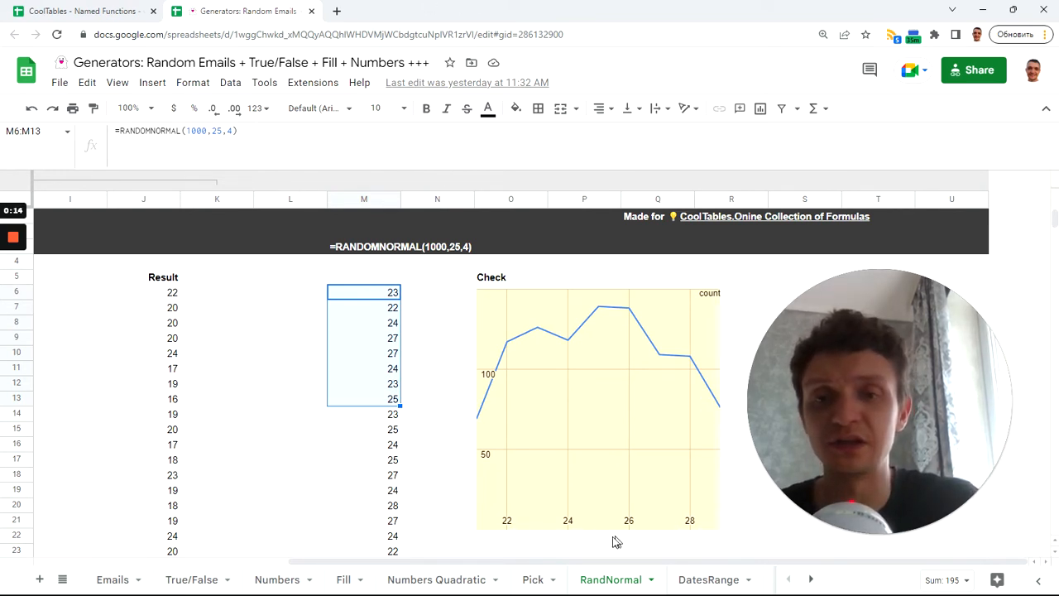
# Examine the cumulative probability formula in cell H6 of the RandNormal sheet, focusing on its NORMDIST function
pyautogui.moveTo(603, 563); pyautogui.dragTo(486, 563)
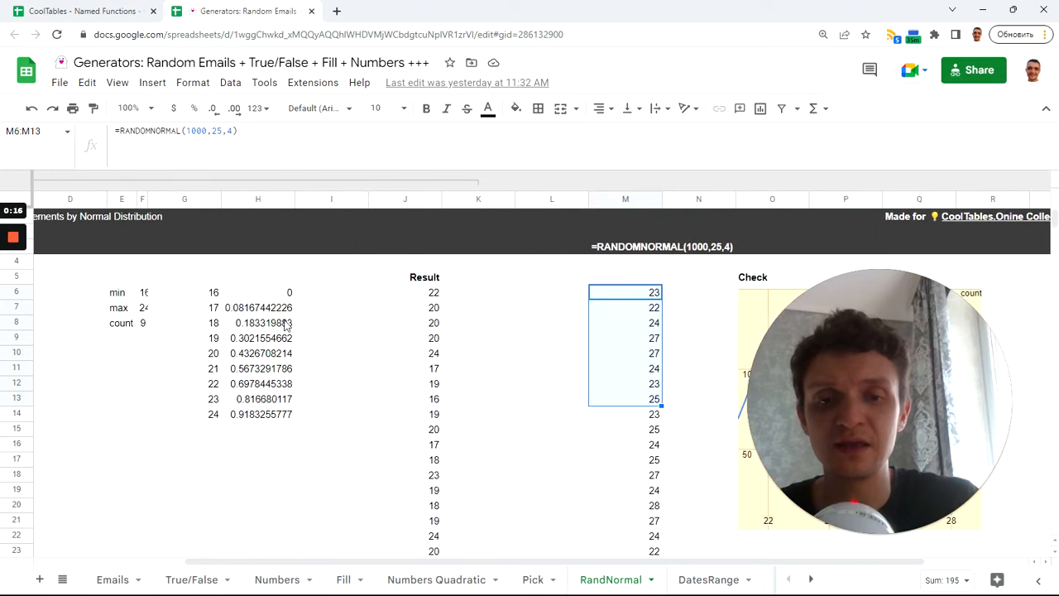
pyautogui.click(269, 294)
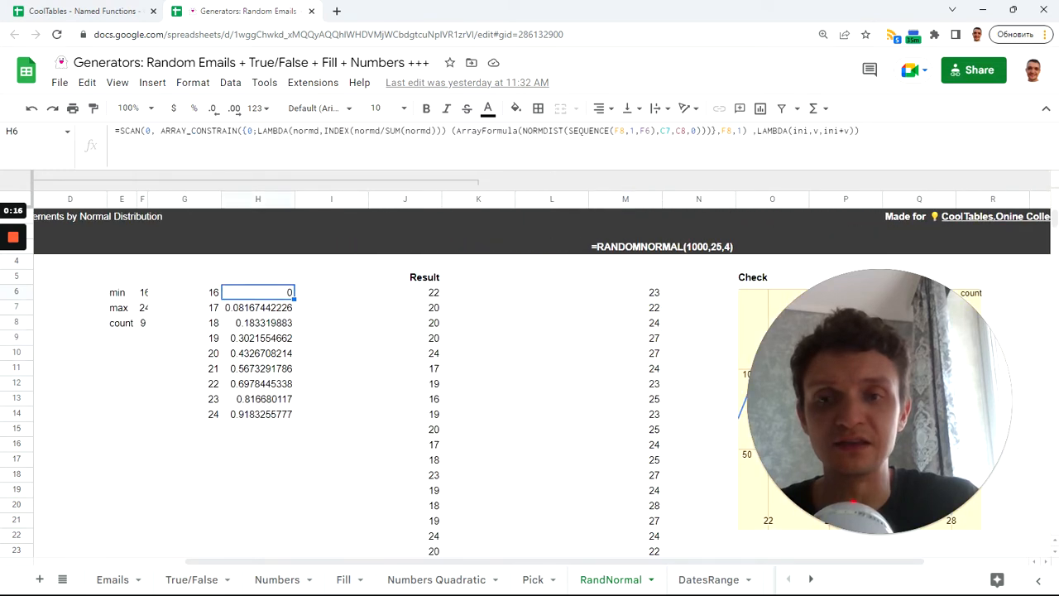
pyautogui.doubleClick(543, 131)
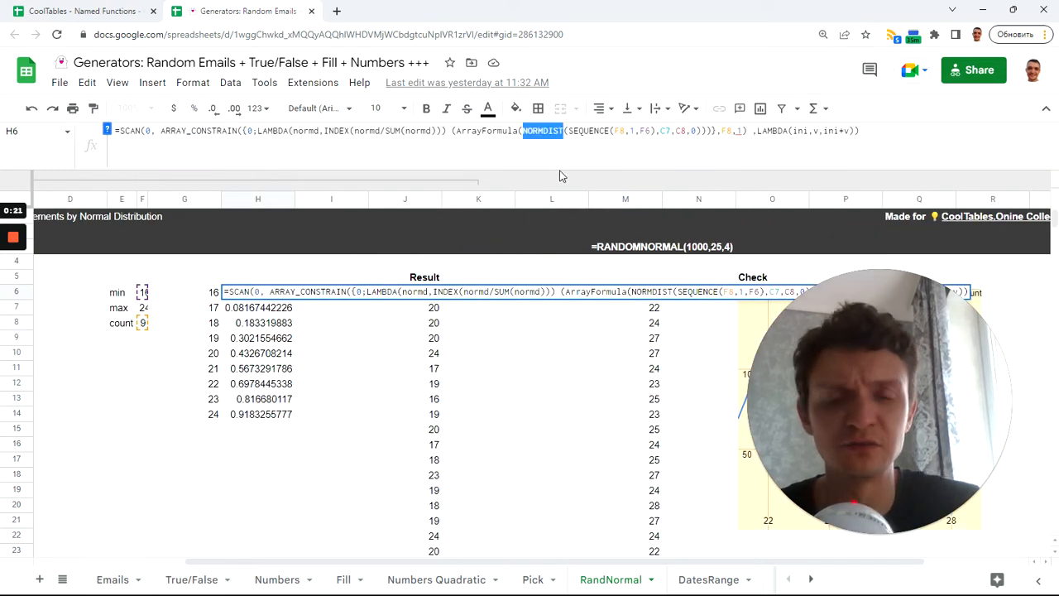
pyautogui.press('Return')
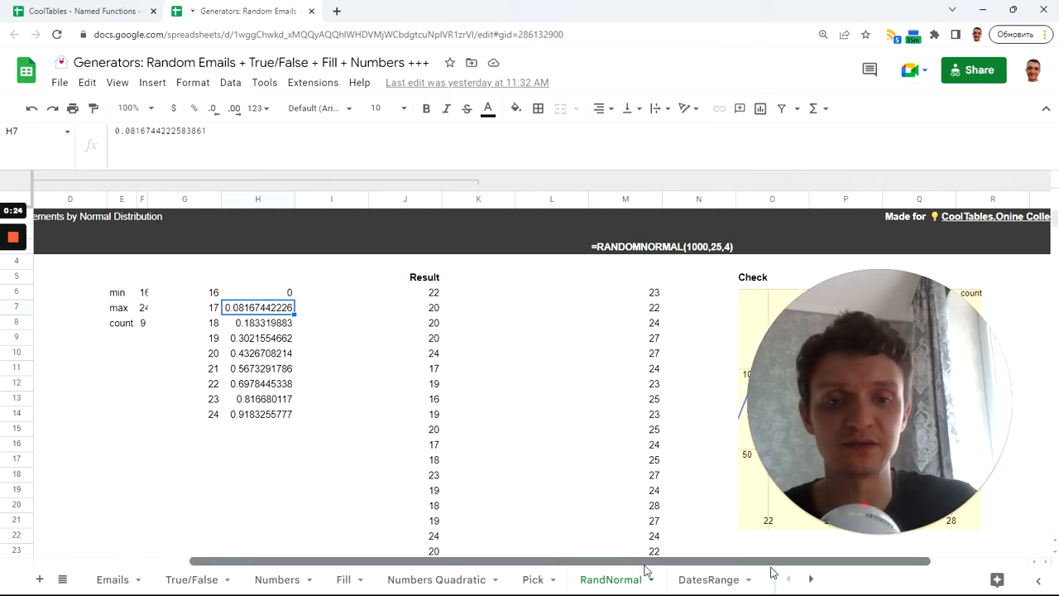
# Create a new blank spreadsheet in a separate browser tab using sheets.new
pyautogui.hotkey('ctrl', 't')
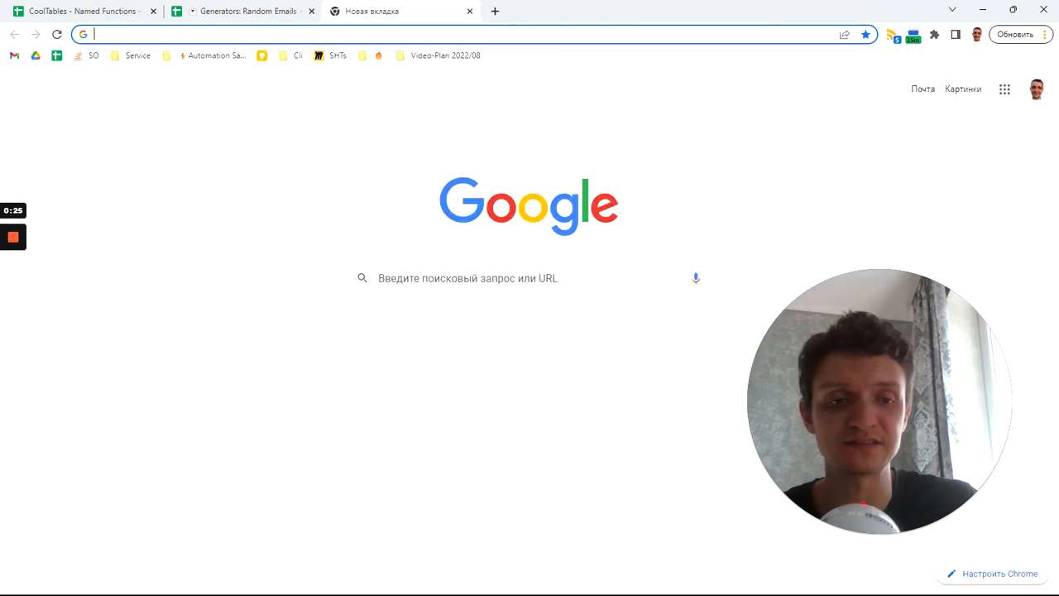
pyautogui.write('sheets.new')
pyautogui.press('Return')
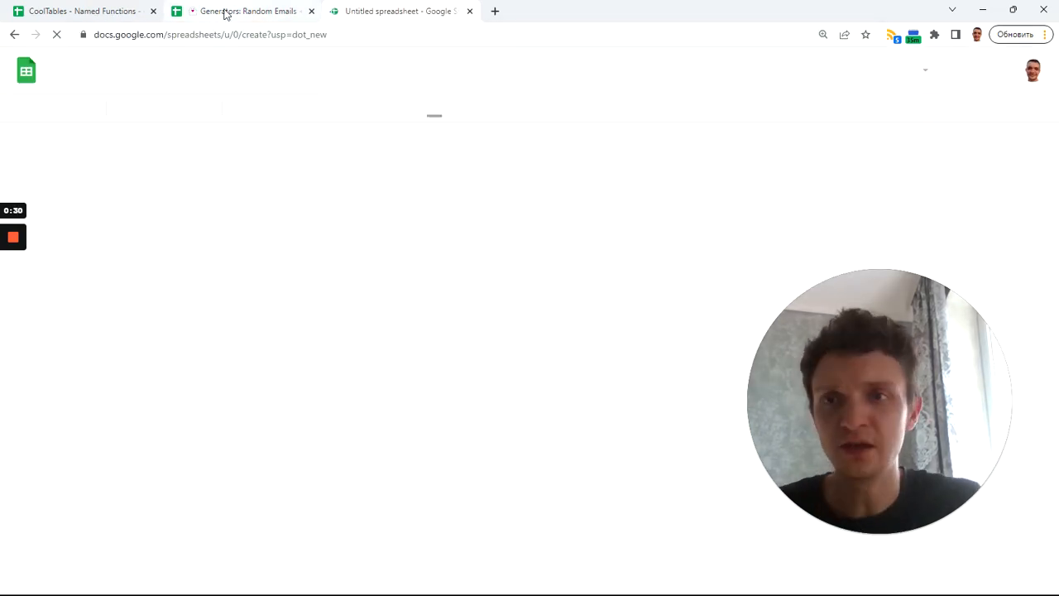
# Return to the Generators spreadsheet and examine the how_many, mean and deviation arguments of the RANDOMNORMAL formula in cell M6
pyautogui.click(225, 12)
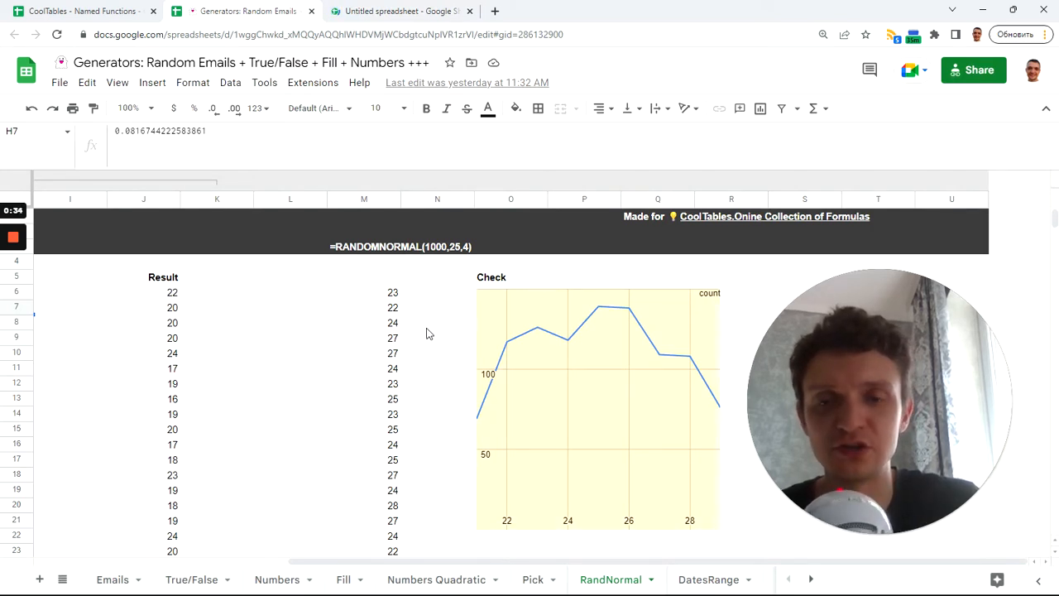
pyautogui.click(377, 294)
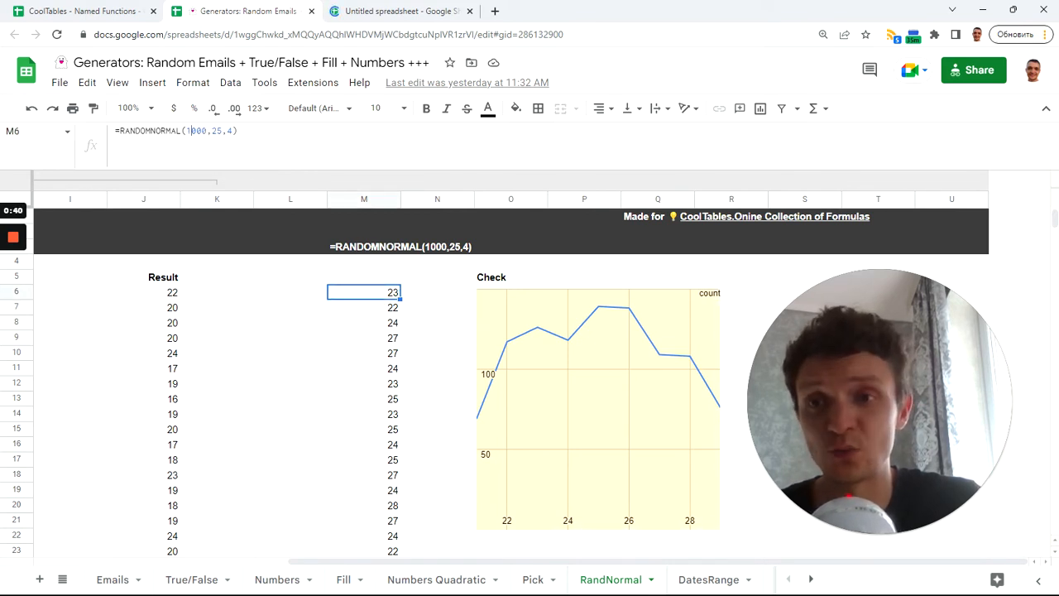
pyautogui.click(190, 131)
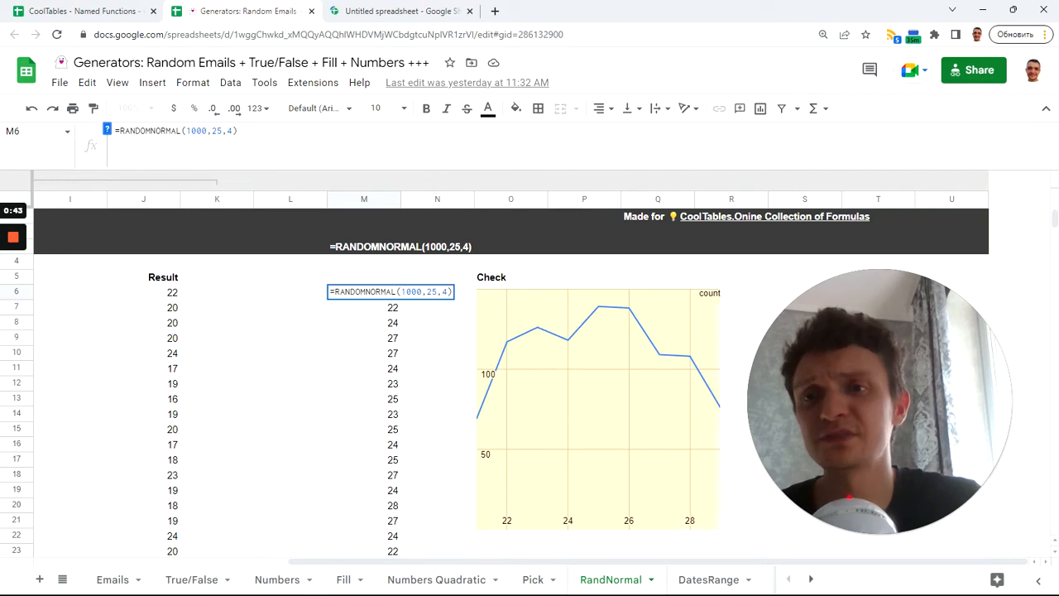
pyautogui.click(216, 131)
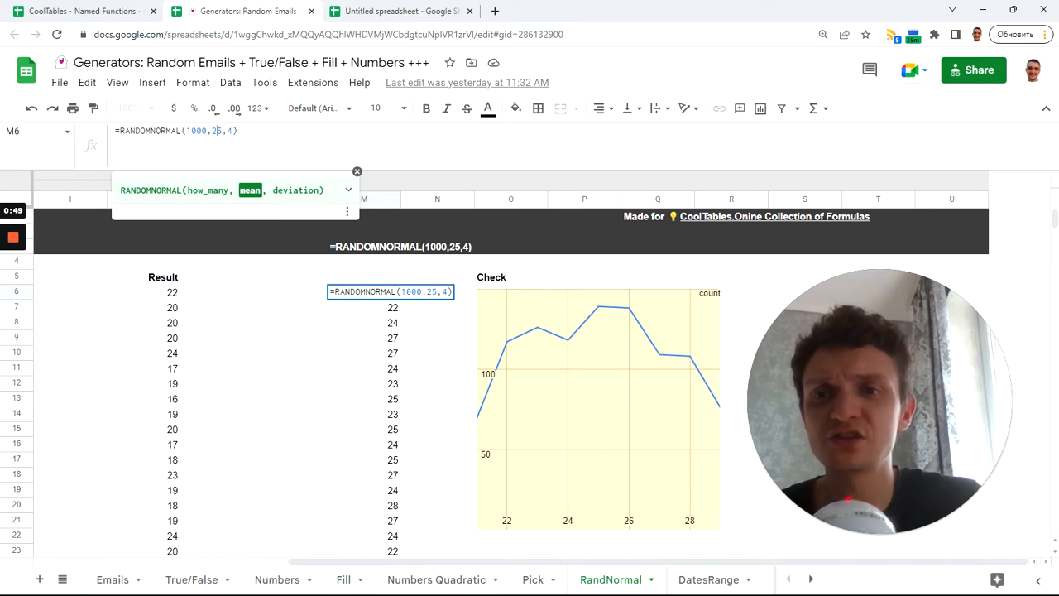
pyautogui.click(227, 131)
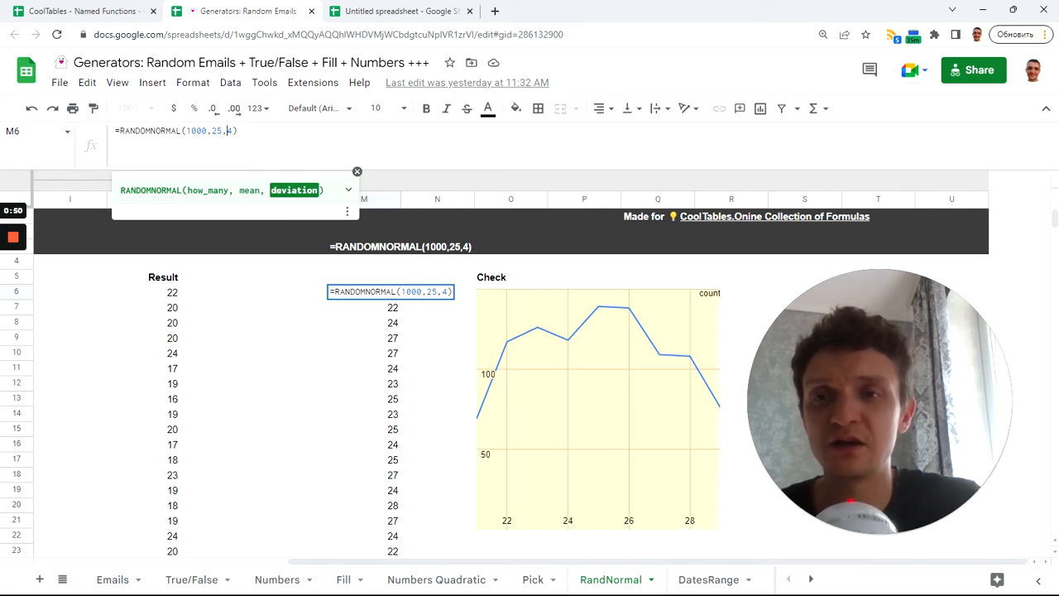
pyautogui.doubleClick(216, 131)
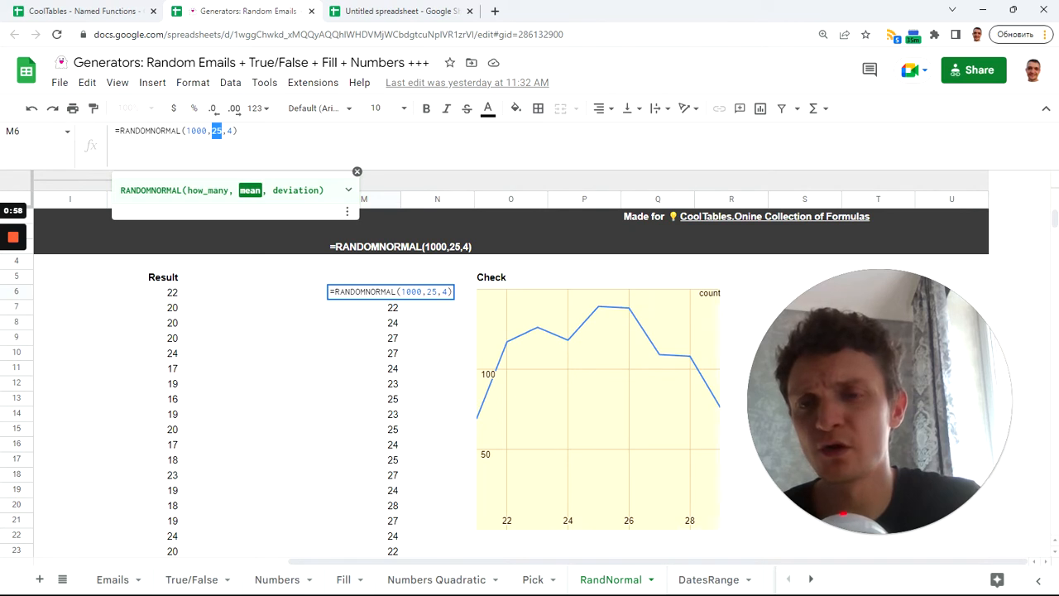
pyautogui.click(239, 131)
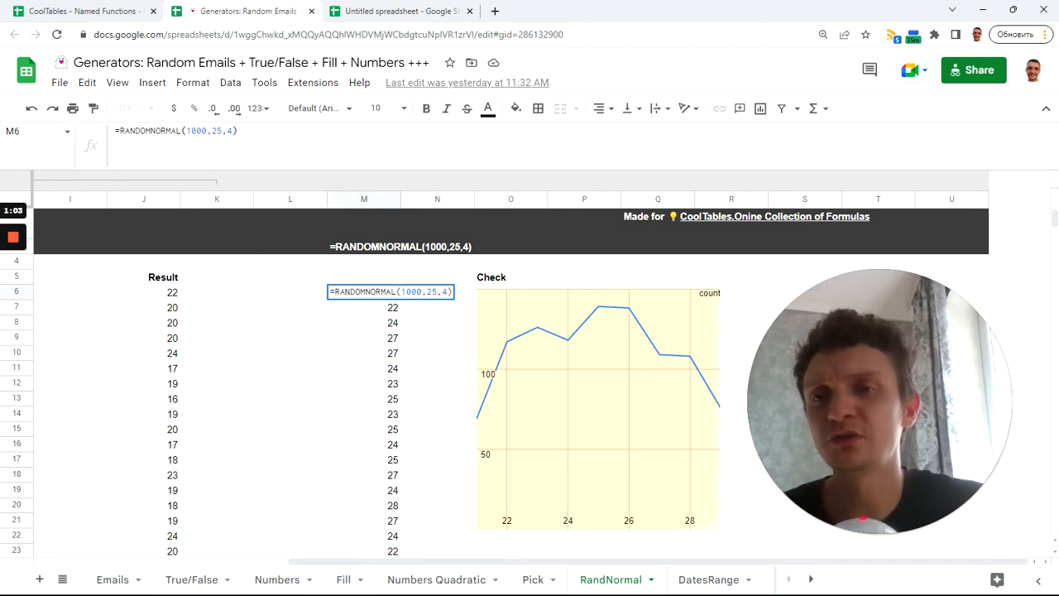
pyautogui.press('Return')
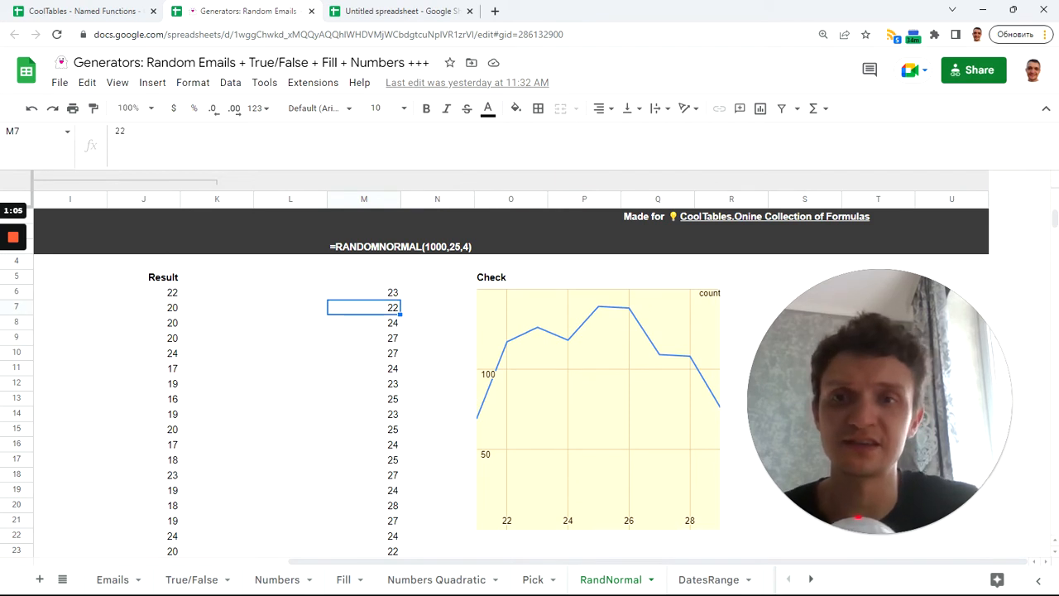
# In the untitled blank spreadsheet, open the named functions manager and start importing functions from another Google Sheet
pyautogui.click(408, 11)
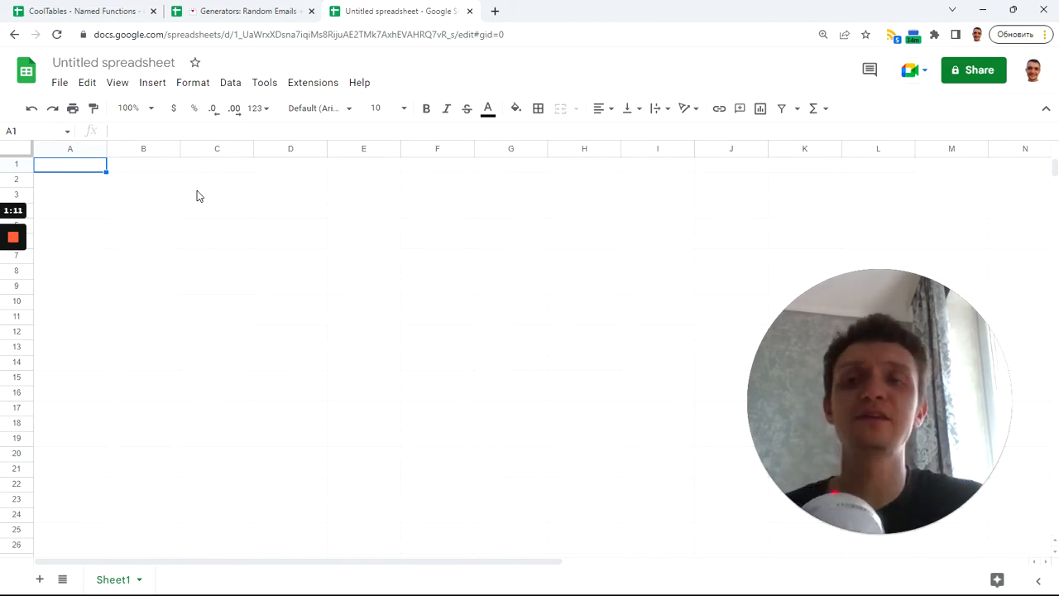
pyautogui.click(229, 84)
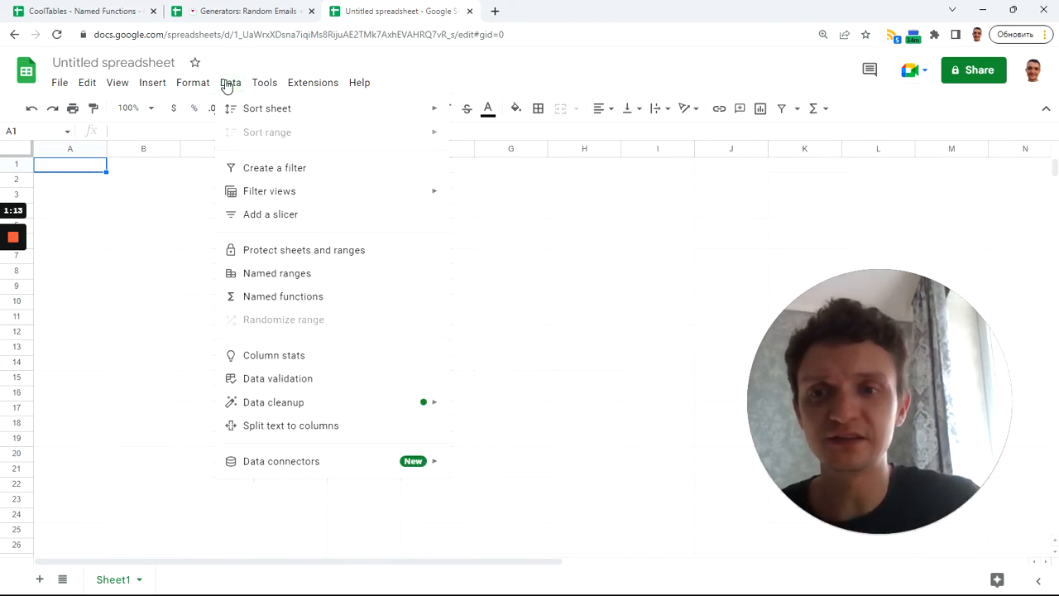
pyautogui.click(321, 299)
pyautogui.moveTo(857, 405); pyautogui.dragTo(661, 341)
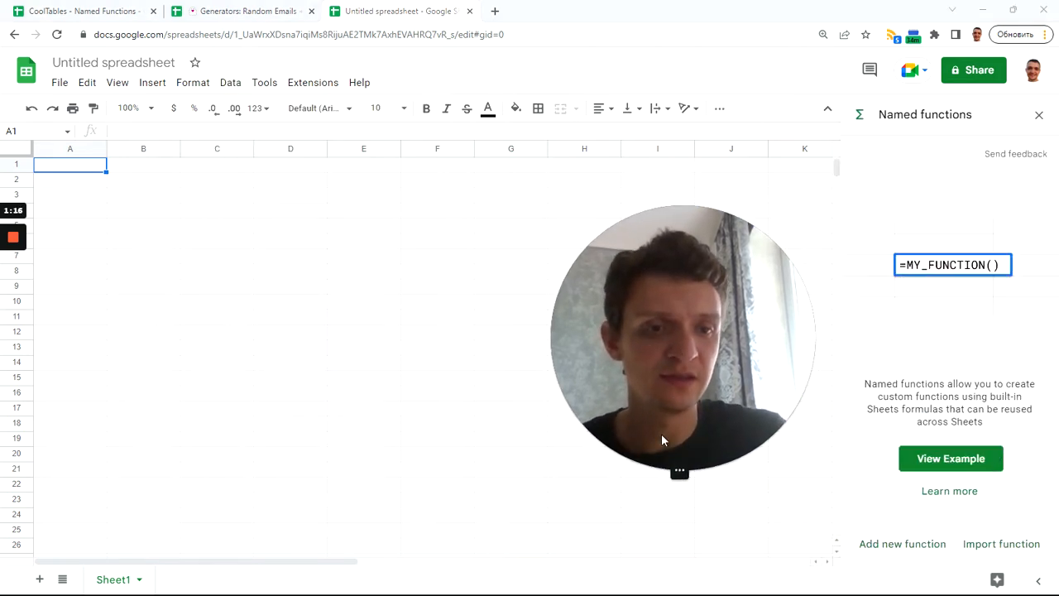
pyautogui.click(654, 471)
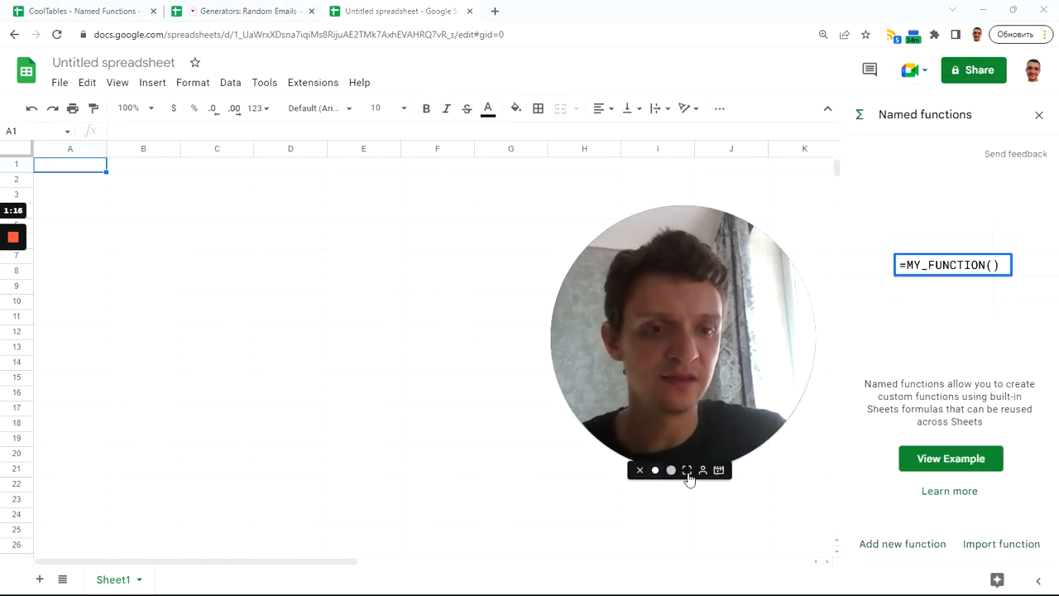
pyautogui.click(1001, 544)
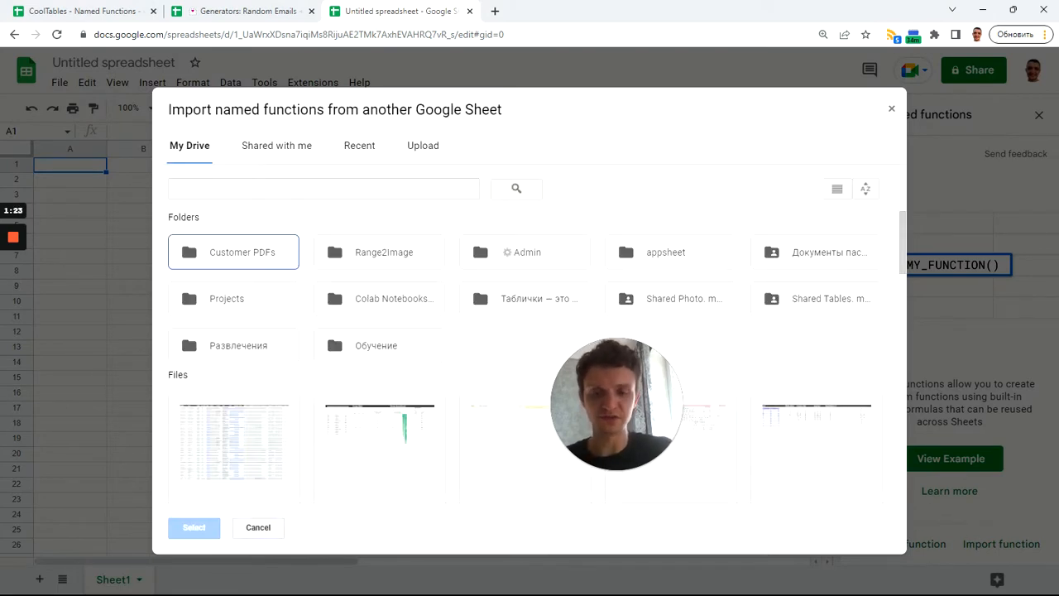
# Search for "Generato", choose the "Generators: Random Emails + True/False + Fill + Numbers +++" file and import all its named functions
pyautogui.click(323, 188)
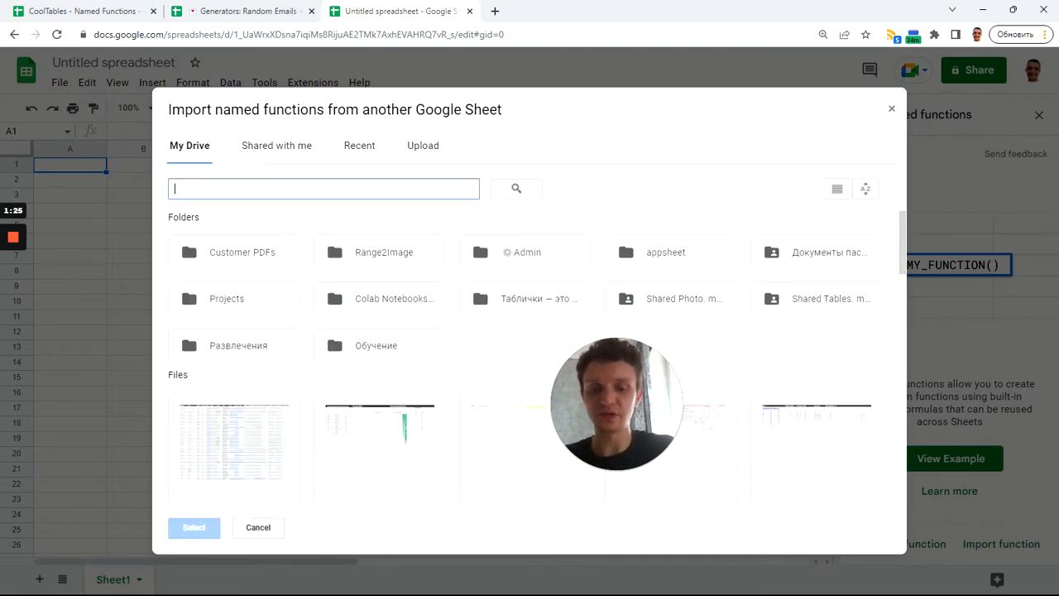
pyautogui.write('Gene')
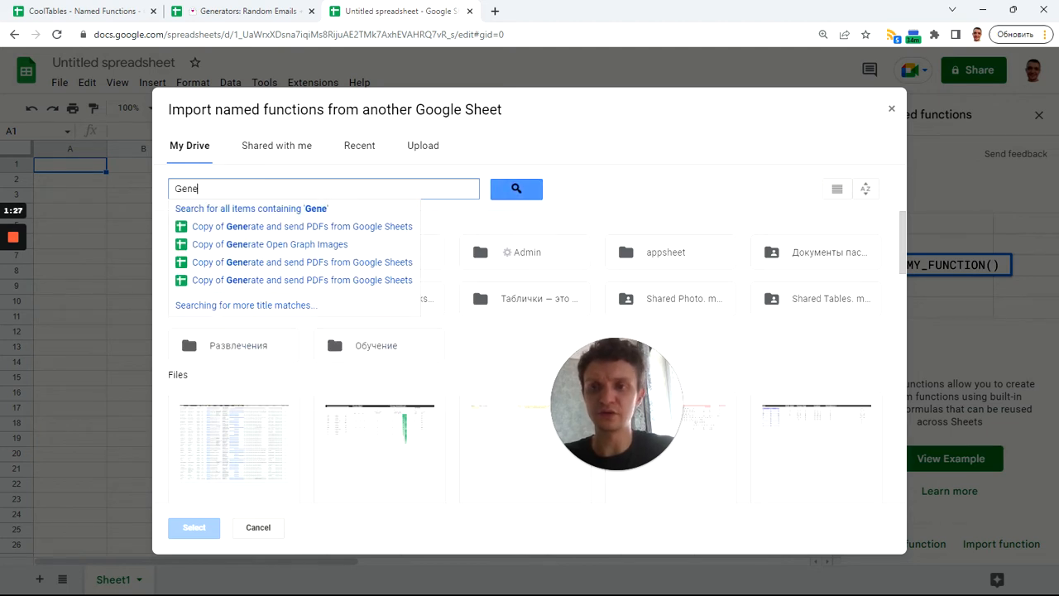
pyautogui.write('rat')
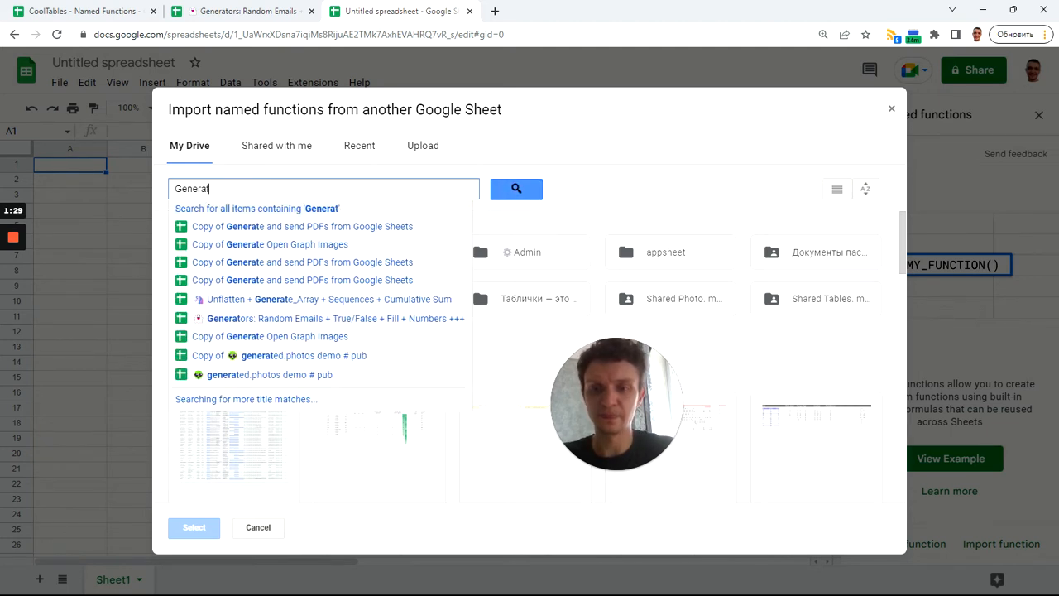
pyautogui.write('o')
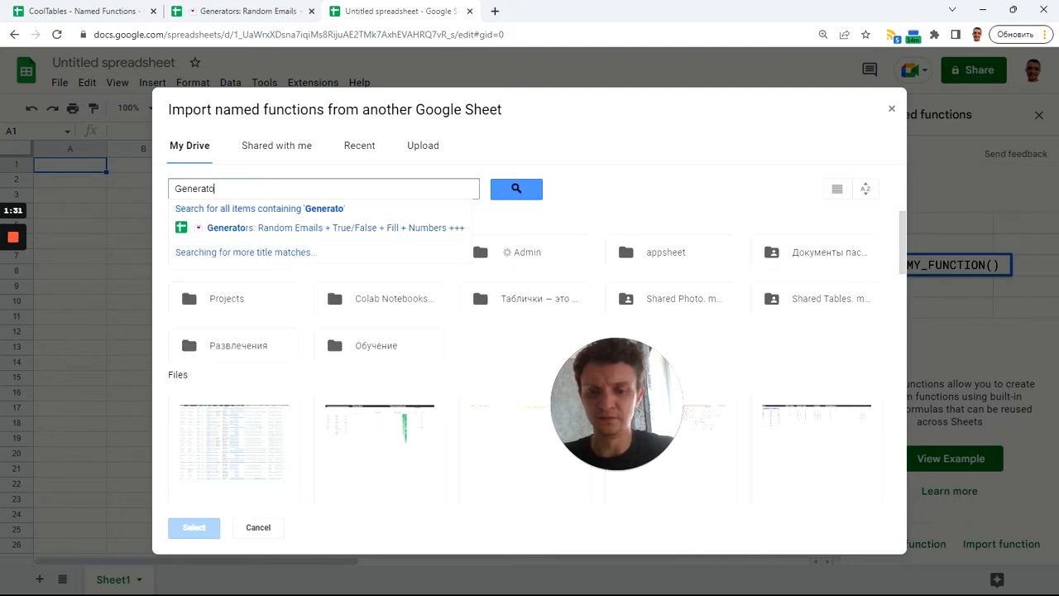
pyautogui.click(314, 228)
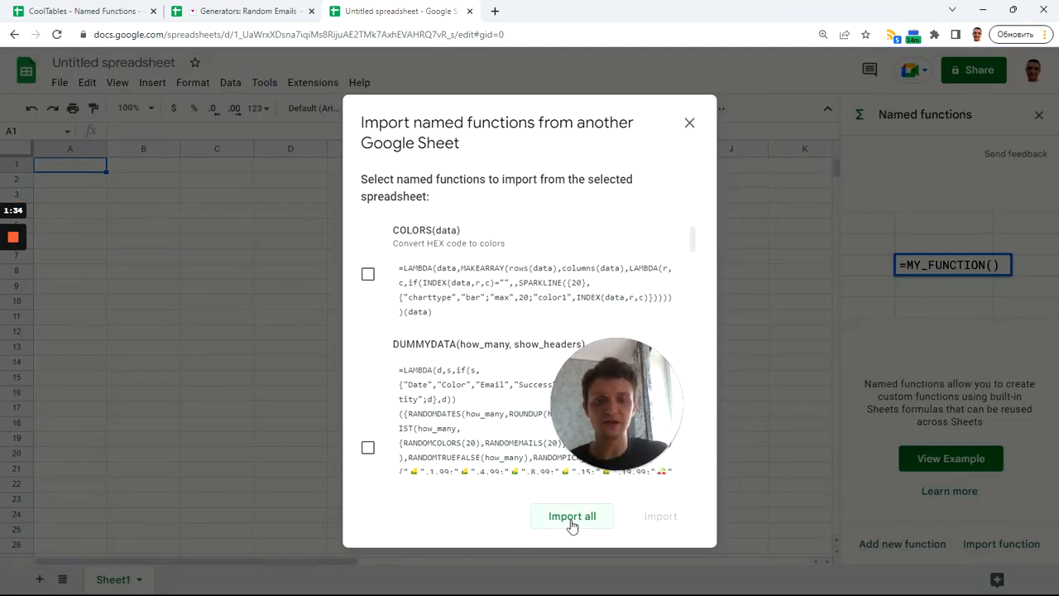
pyautogui.click(552, 519)
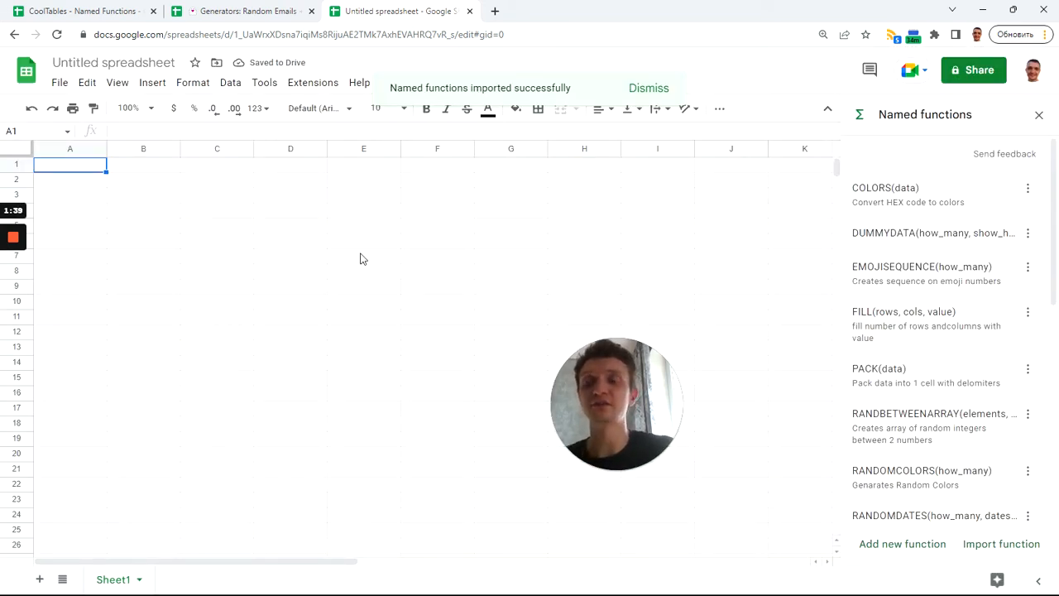
# Enter the formula =RANDOMNORMAL(1500,50,10) in cell B2
pyautogui.click(139, 183)
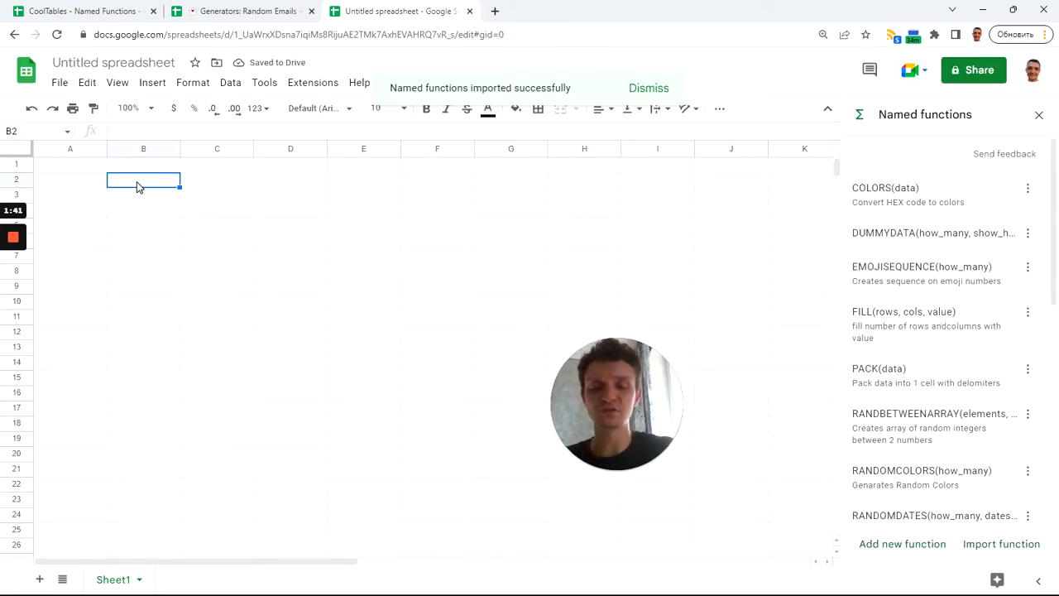
pyautogui.write('=r')
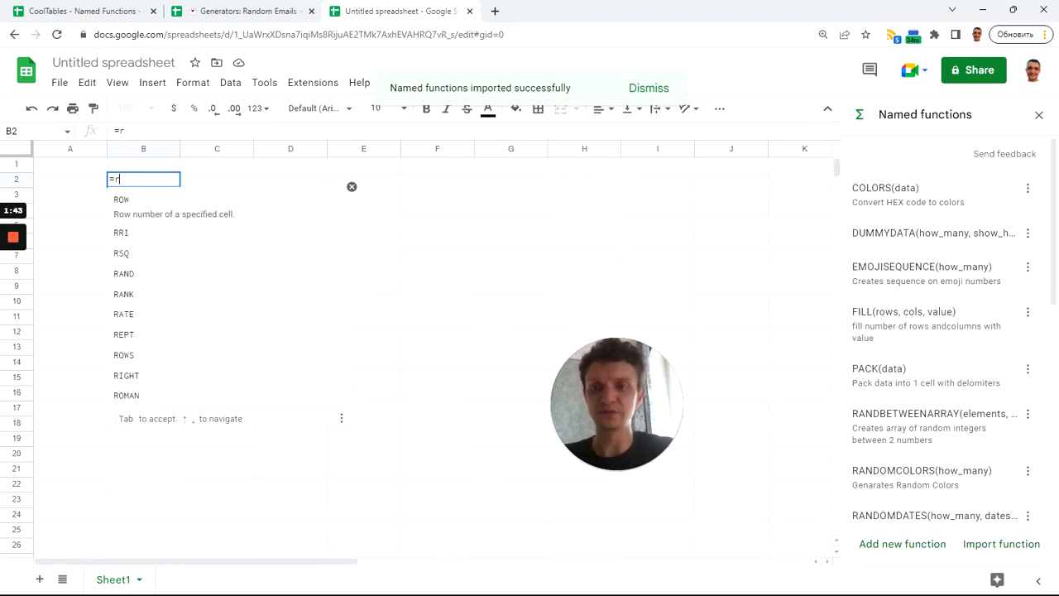
pyautogui.write('andomn')
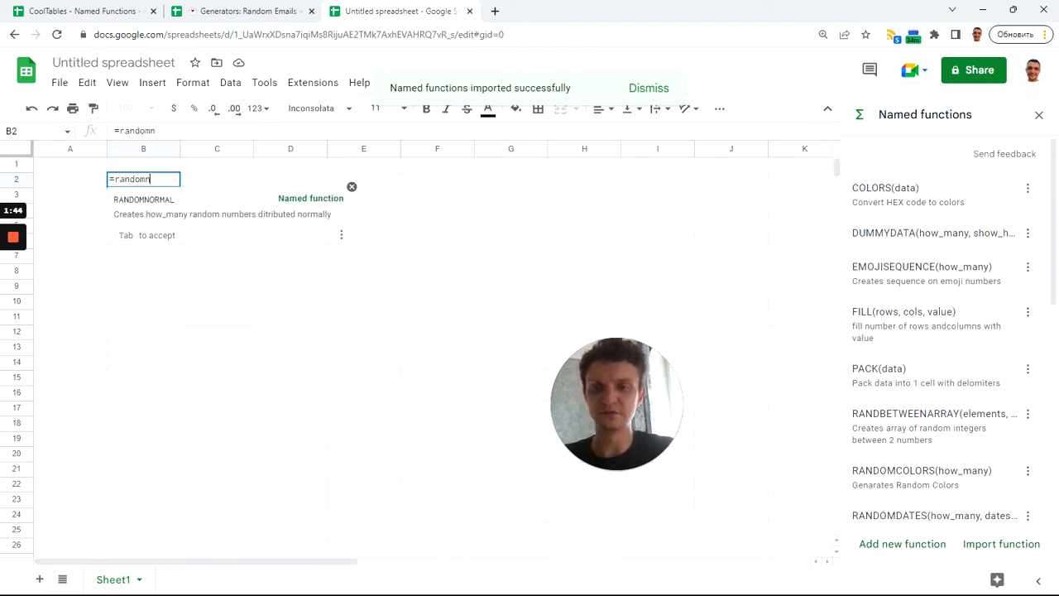
pyautogui.press('Tab')
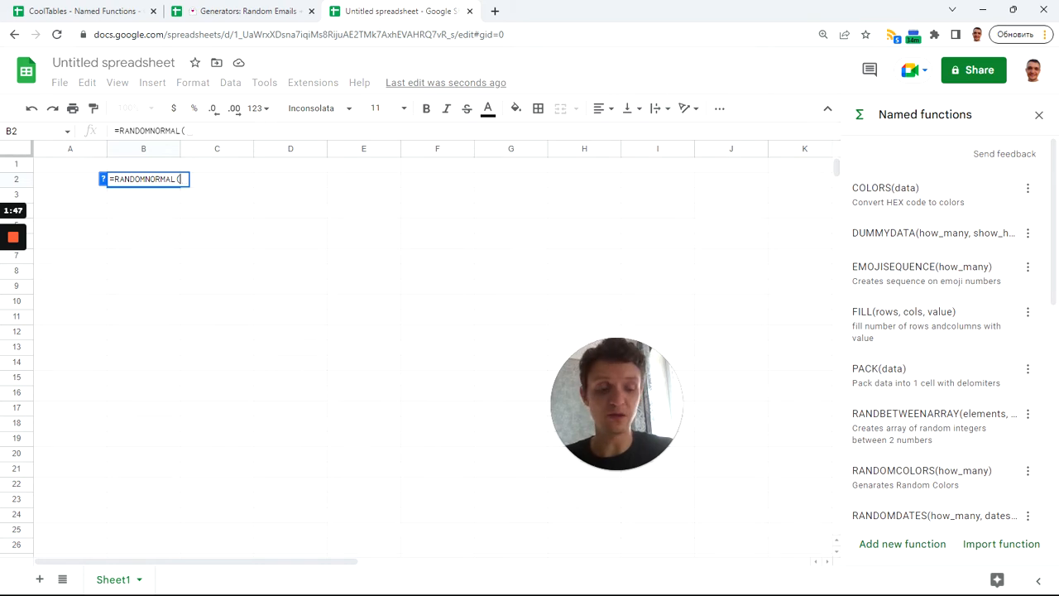
pyautogui.write('1500, ')
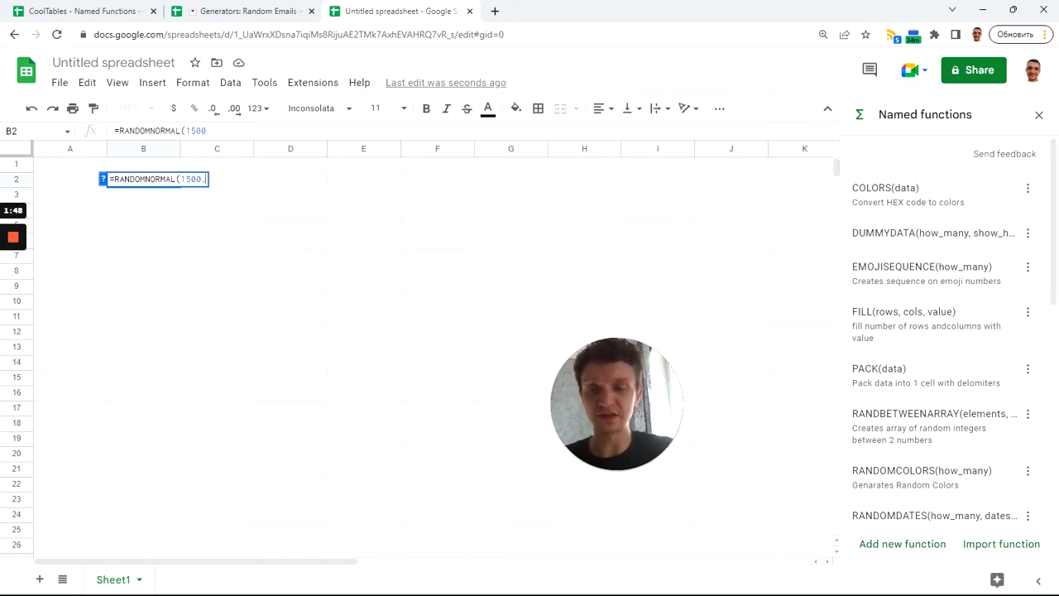
pyautogui.write('50,10')
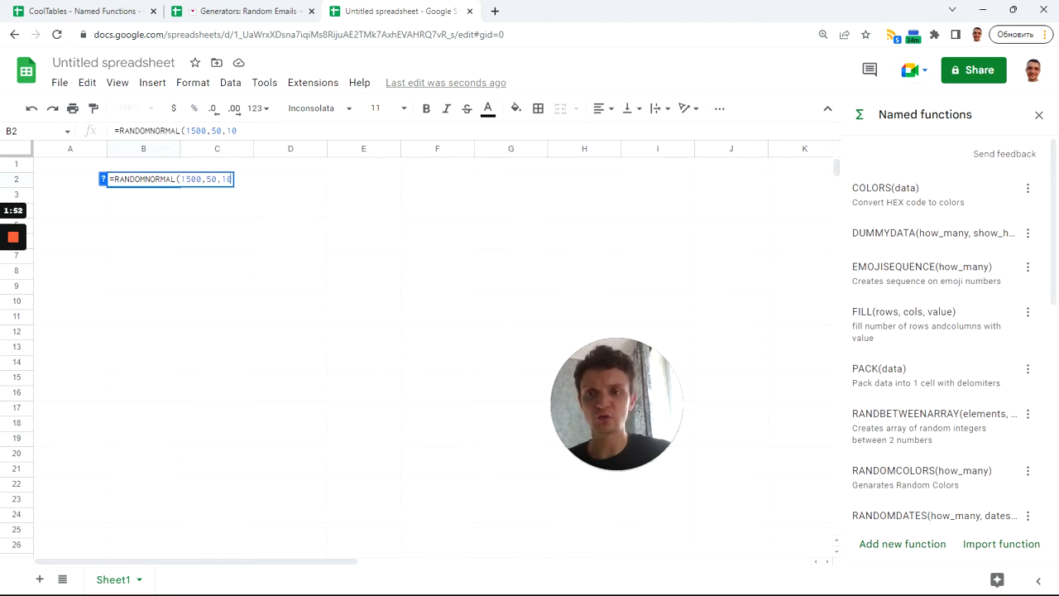
pyautogui.press('Return')
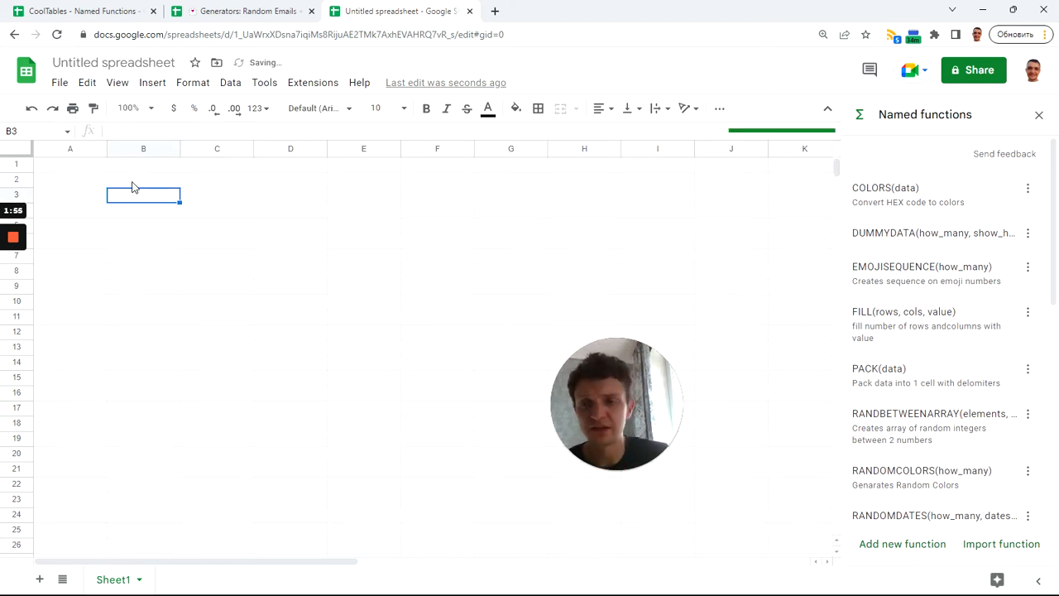
# Try to generate 2500 numbers by setting the first argument of the RANDOMNORMAL formula in cell B2 to 2500
pyautogui.click(134, 183)
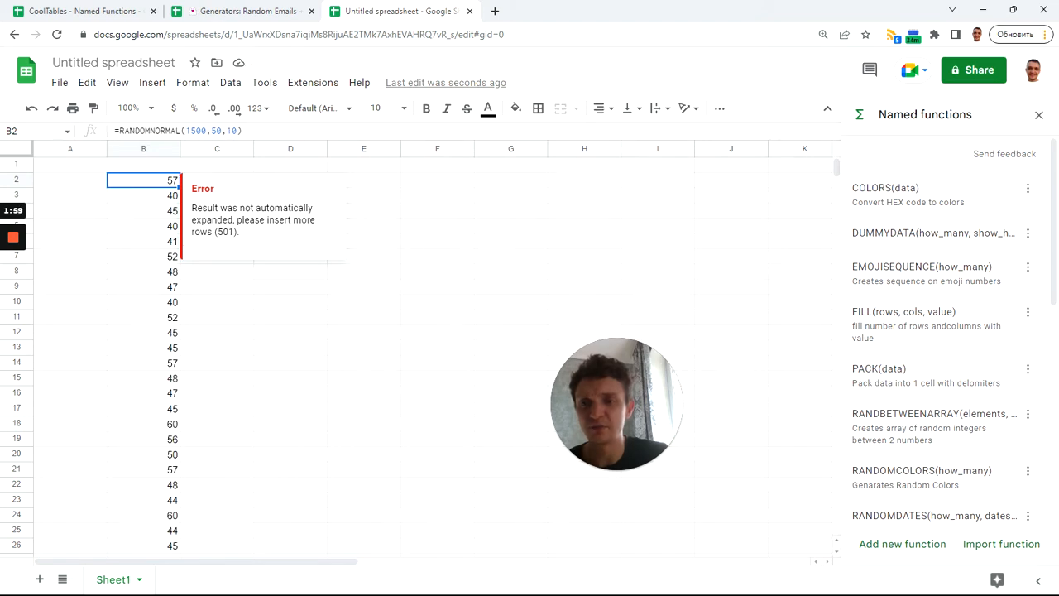
pyautogui.click(161, 229)
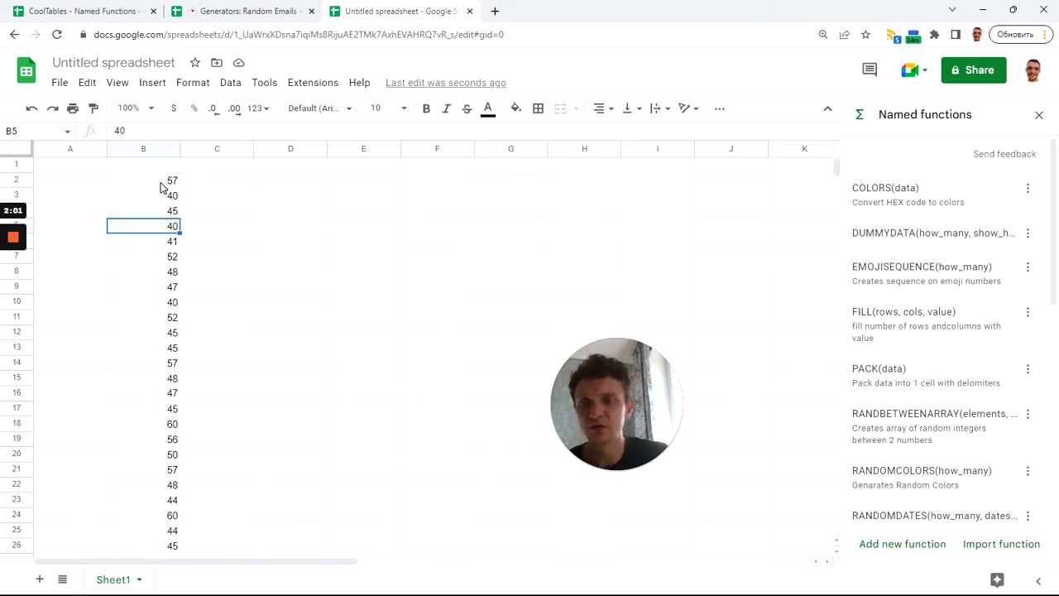
pyautogui.click(162, 184)
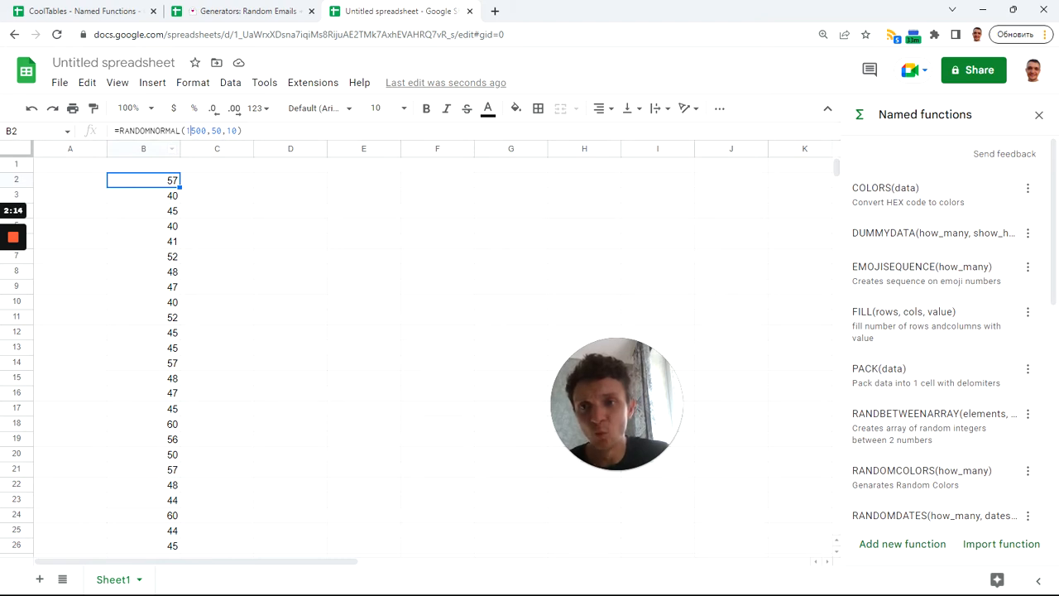
pyautogui.click(188, 130)
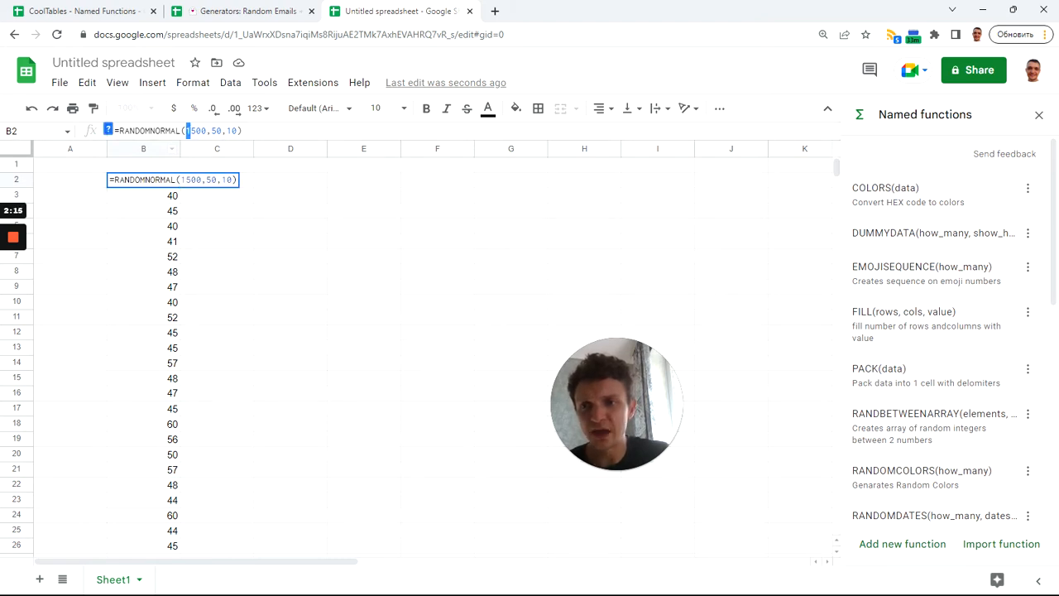
pyautogui.press('Return')
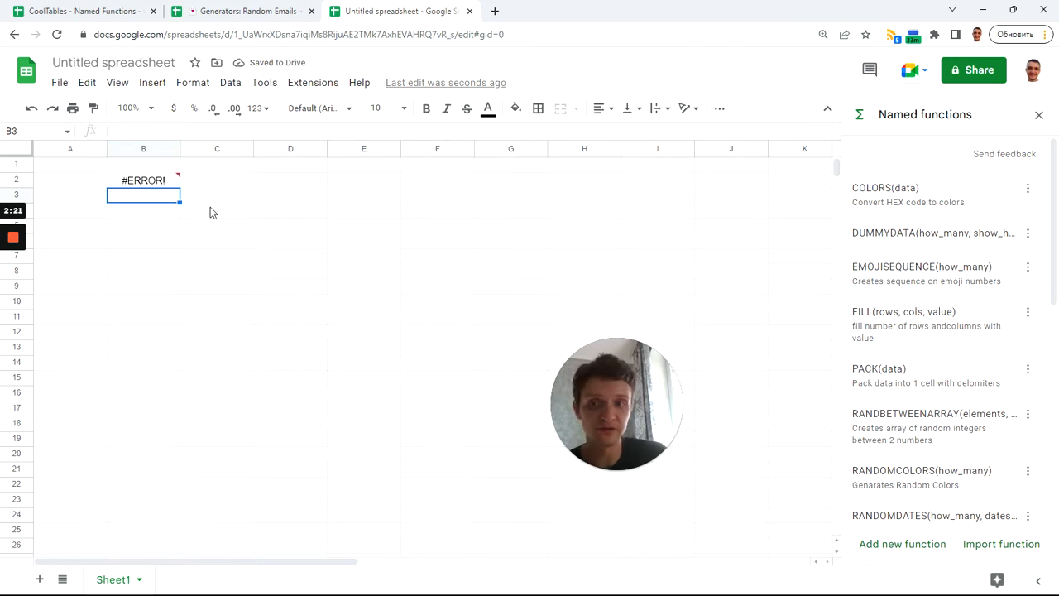
# Set the how_many argument in cell B2 to 1900 so the formula is =RANDOMNORMAL(1900,50,10)
pyautogui.click(151, 184)
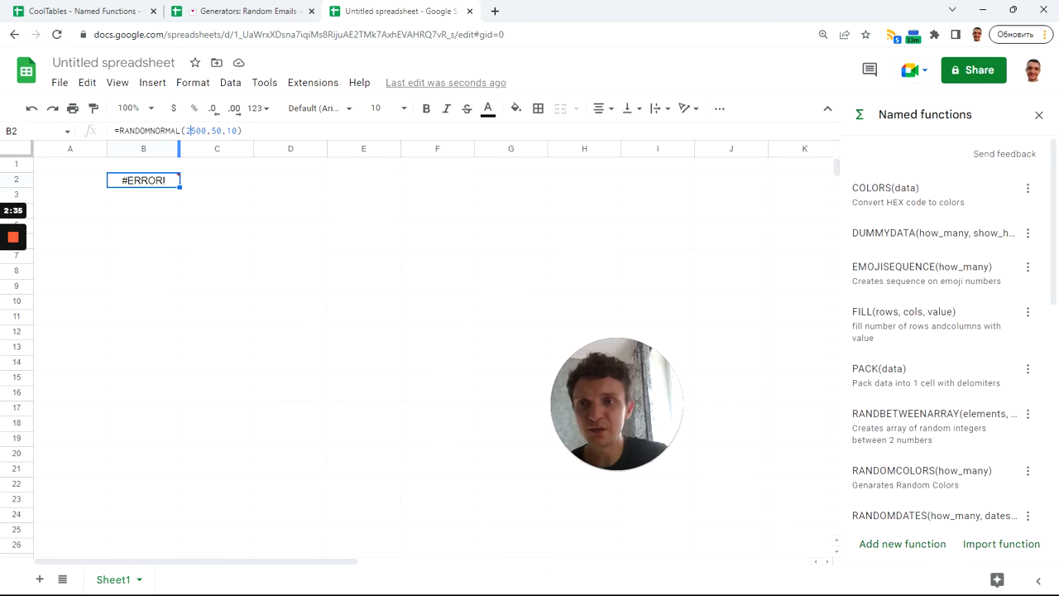
pyautogui.moveTo(185, 131); pyautogui.dragTo(191, 130)
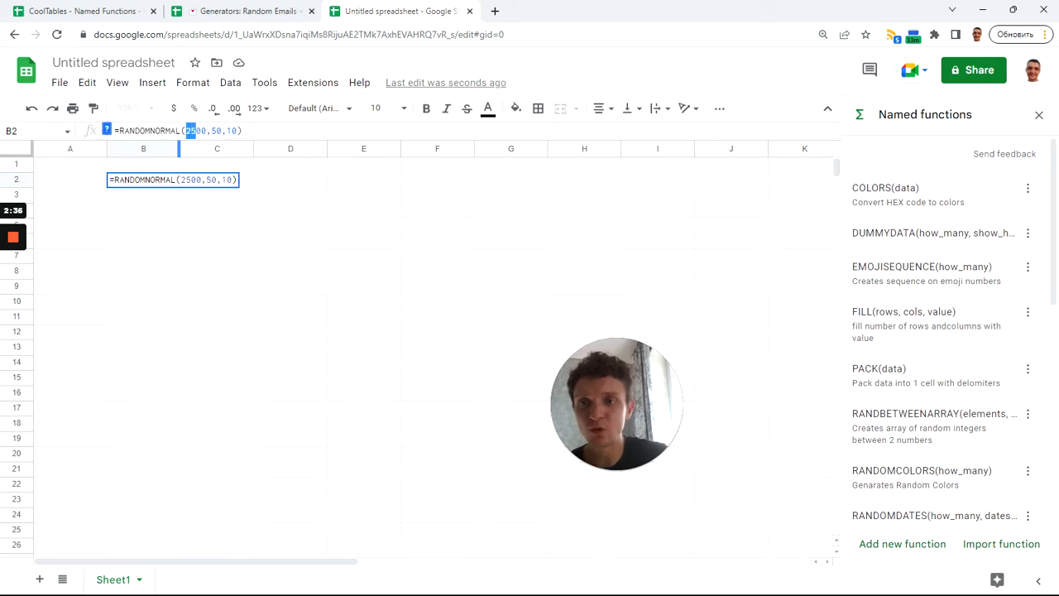
pyautogui.write('10')
pyautogui.press('Return')
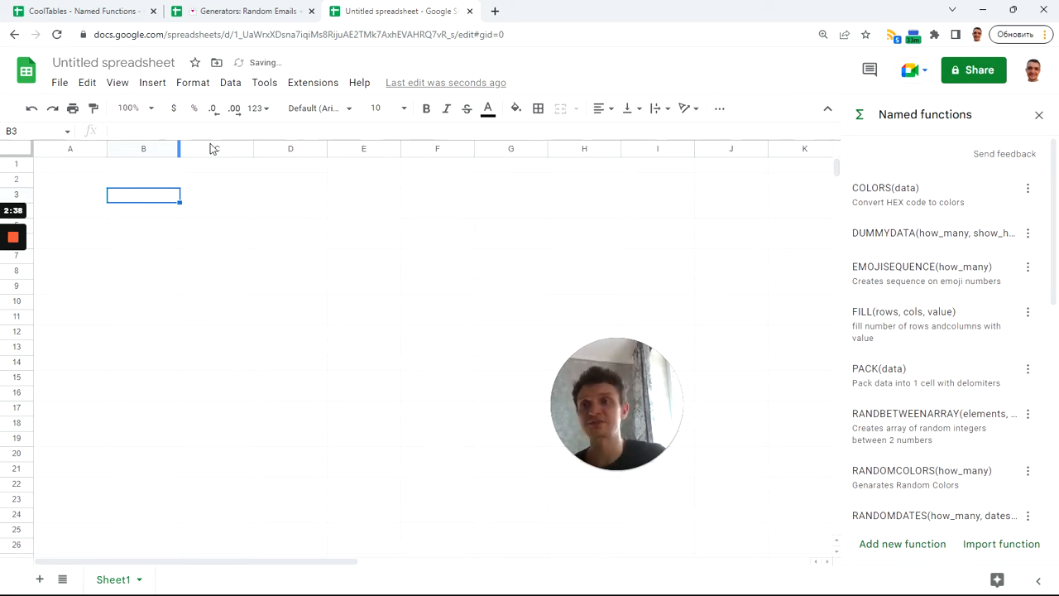
# Insert a histogram chart of the generated numbers in B2:B1901 and move it beside the data, starting at column D
pyautogui.click(164, 182)
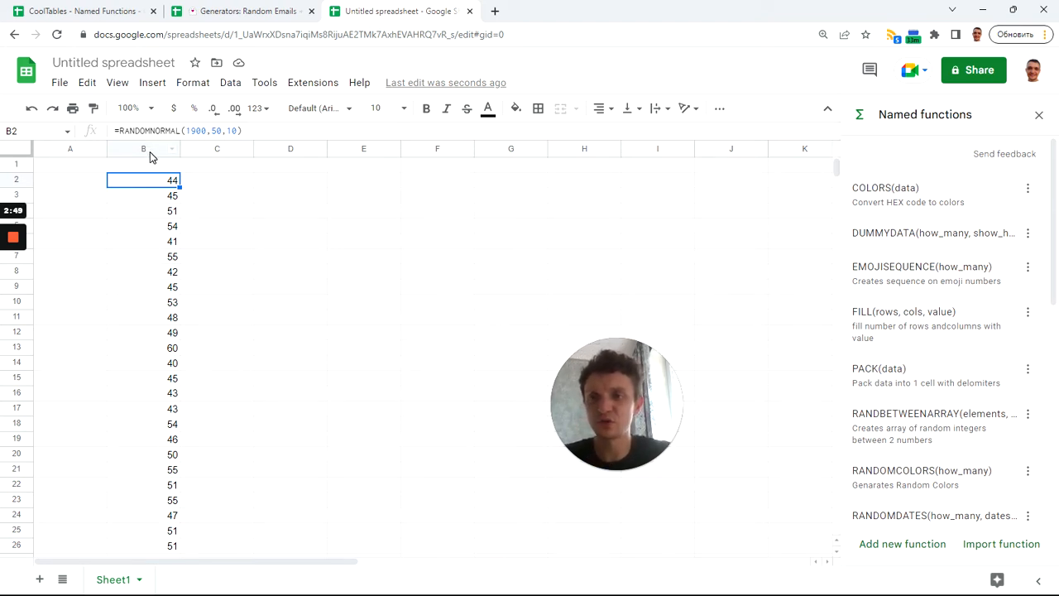
pyautogui.hotkey('ctrl', 'shift', 'Down')
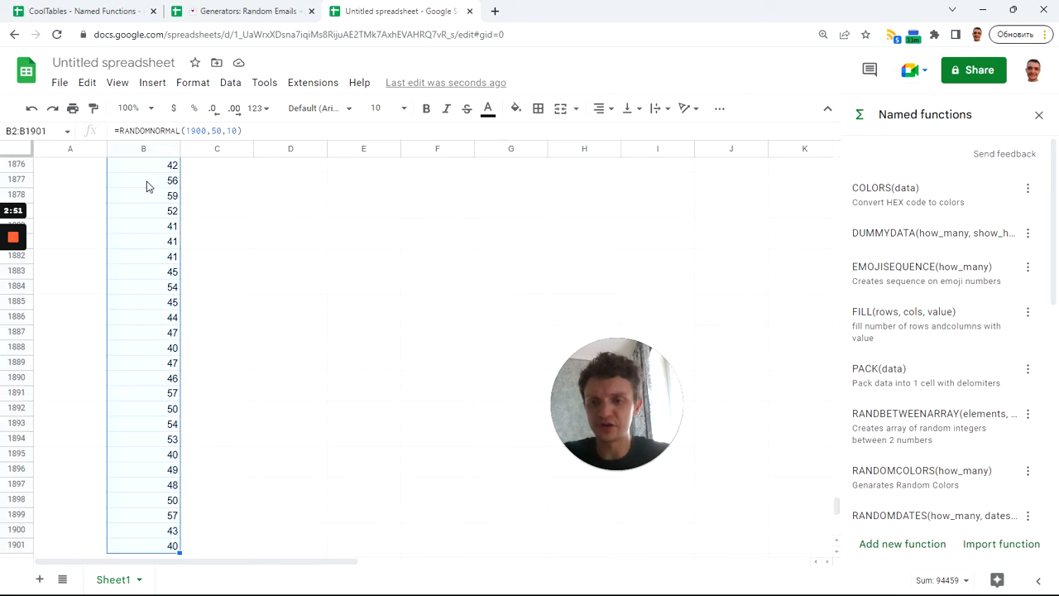
pyautogui.moveTo(840, 501); pyautogui.dragTo(839, 150)
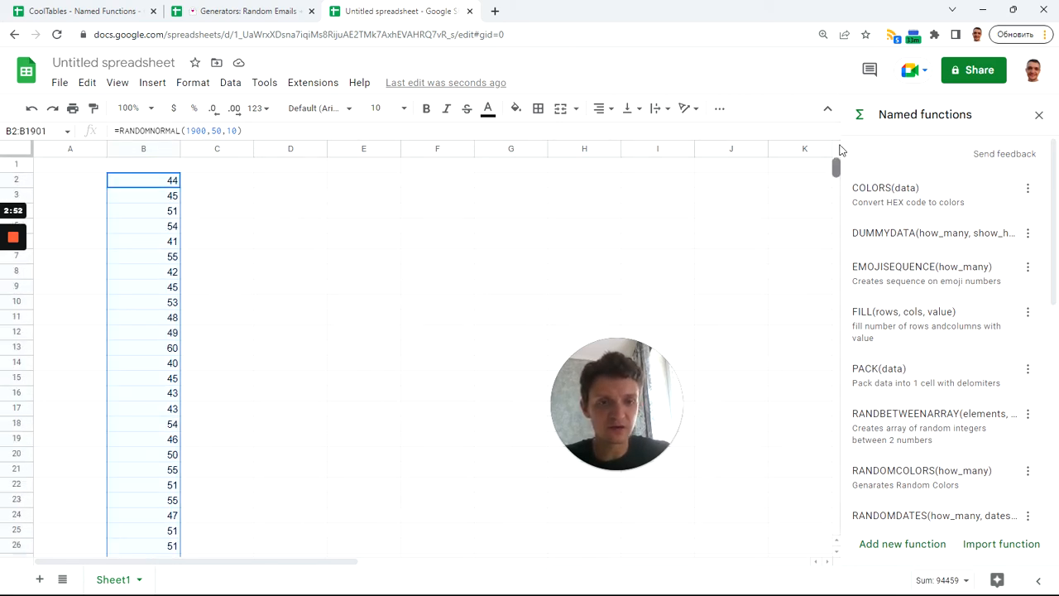
pyautogui.click(152, 84)
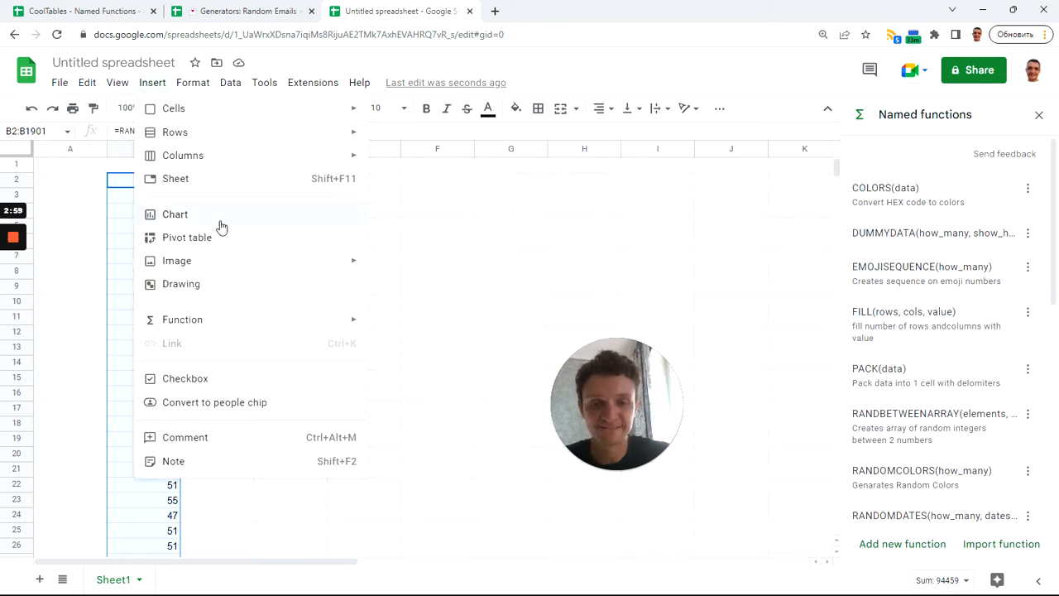
pyautogui.click(221, 223)
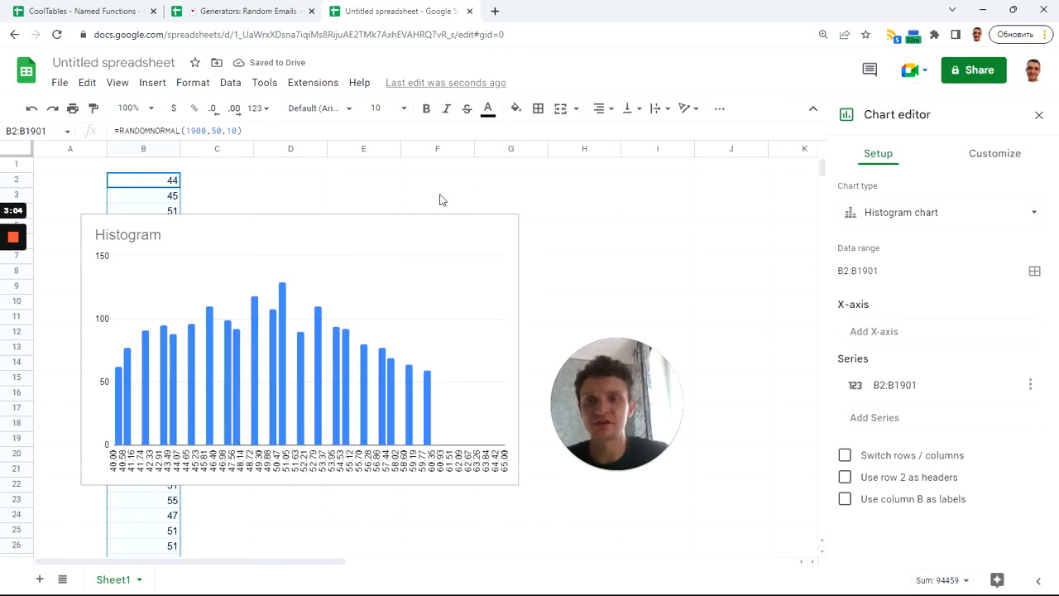
pyautogui.moveTo(264, 230); pyautogui.dragTo(441, 174)
# Try narrowing the histogram and switching it to a line chart, and undo both changes
pyautogui.moveTo(693, 294); pyautogui.dragTo(504, 292)
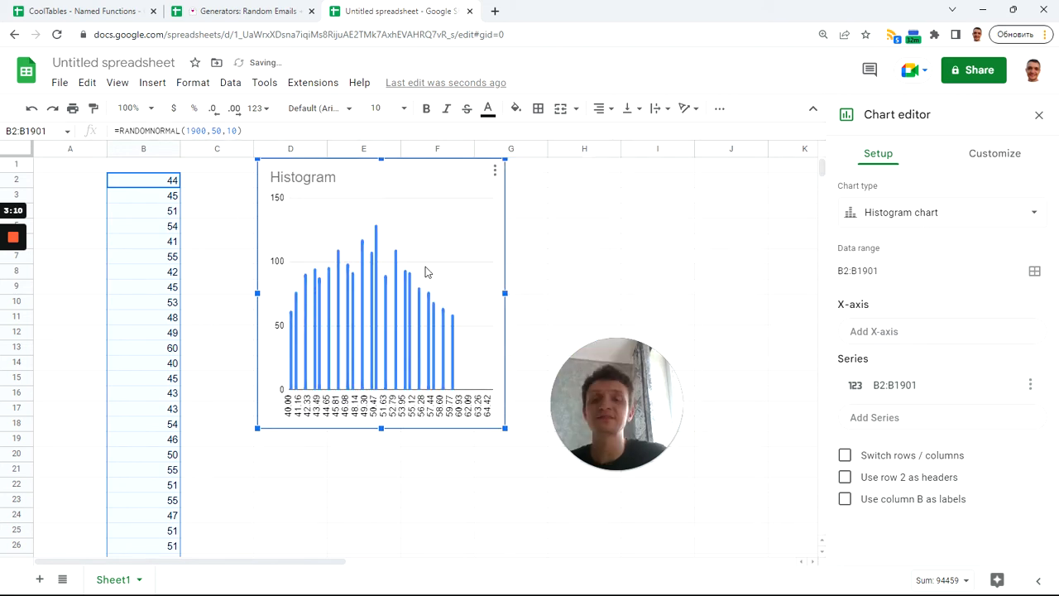
pyautogui.click(944, 213)
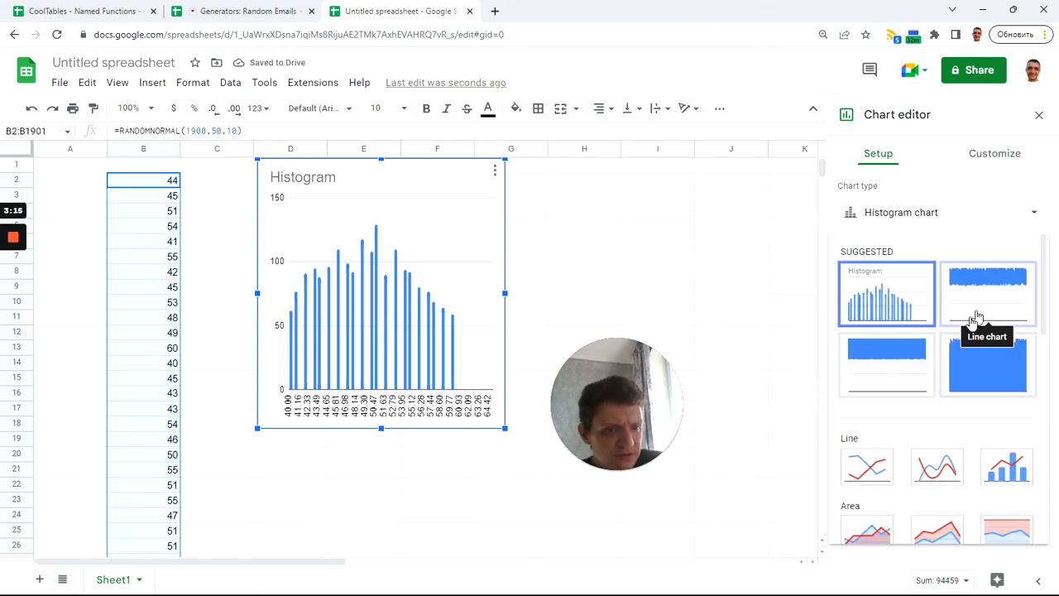
pyautogui.scroll(-1, 943, 356)
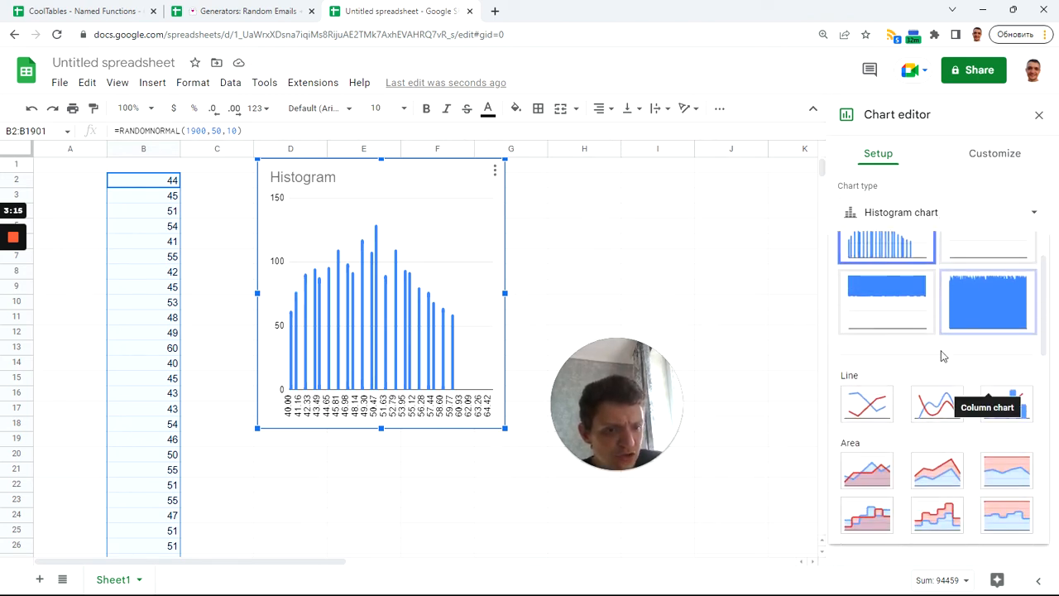
pyautogui.click(868, 403)
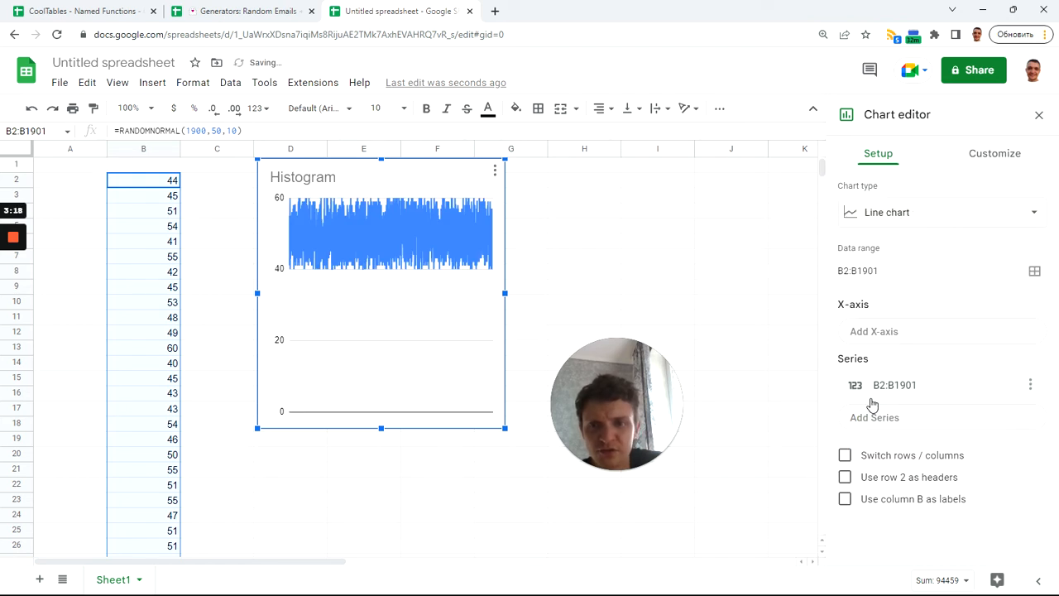
pyautogui.hotkey('ctrl', 'z')
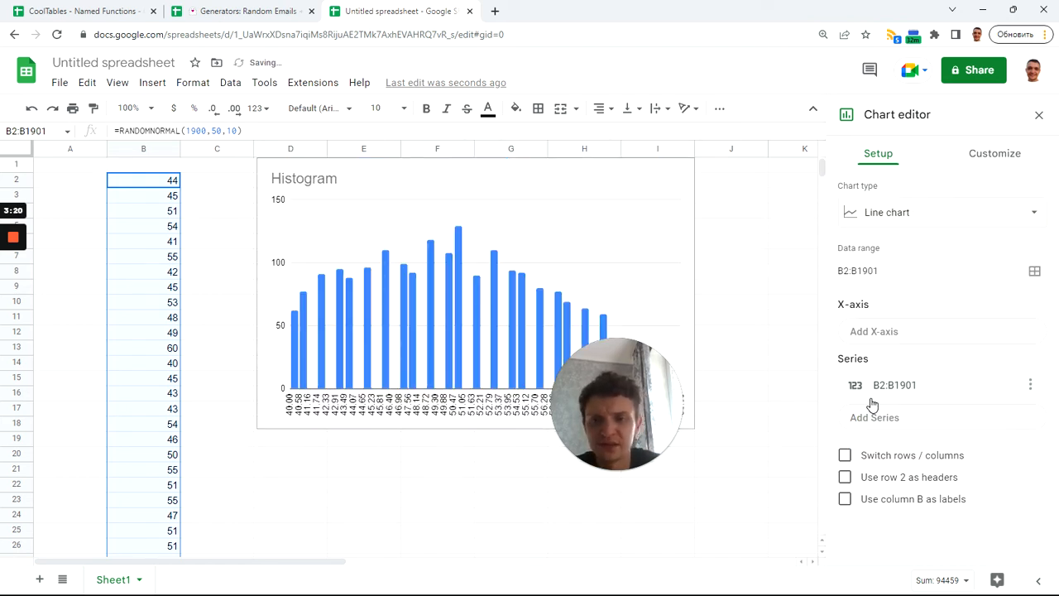
# Narrow the histogram to slightly under four columns wide and move it off column D, starting in column E
pyautogui.click(672, 246)
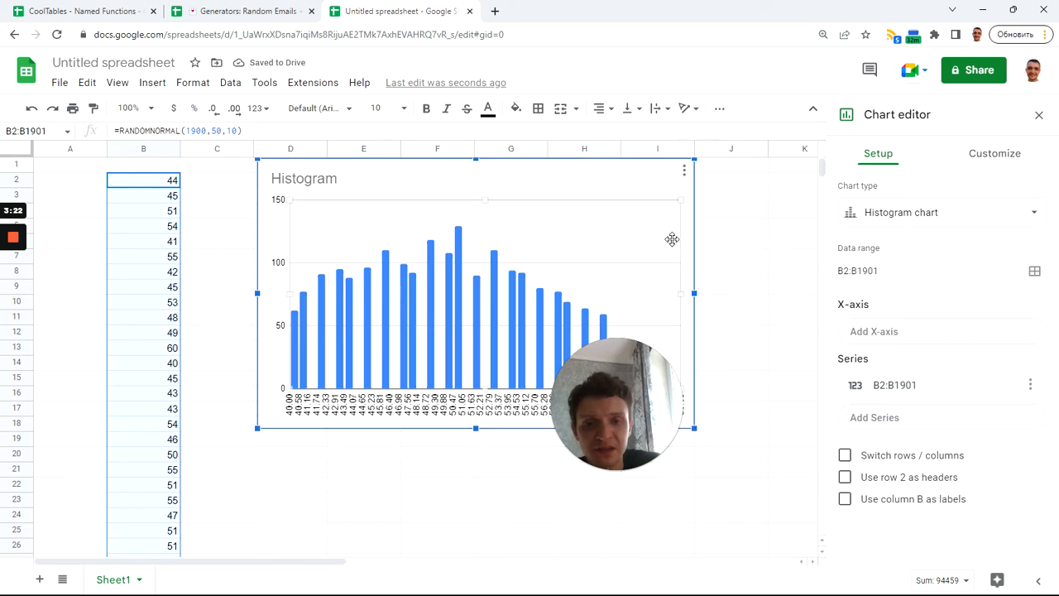
pyautogui.moveTo(697, 293); pyautogui.dragTo(537, 292)
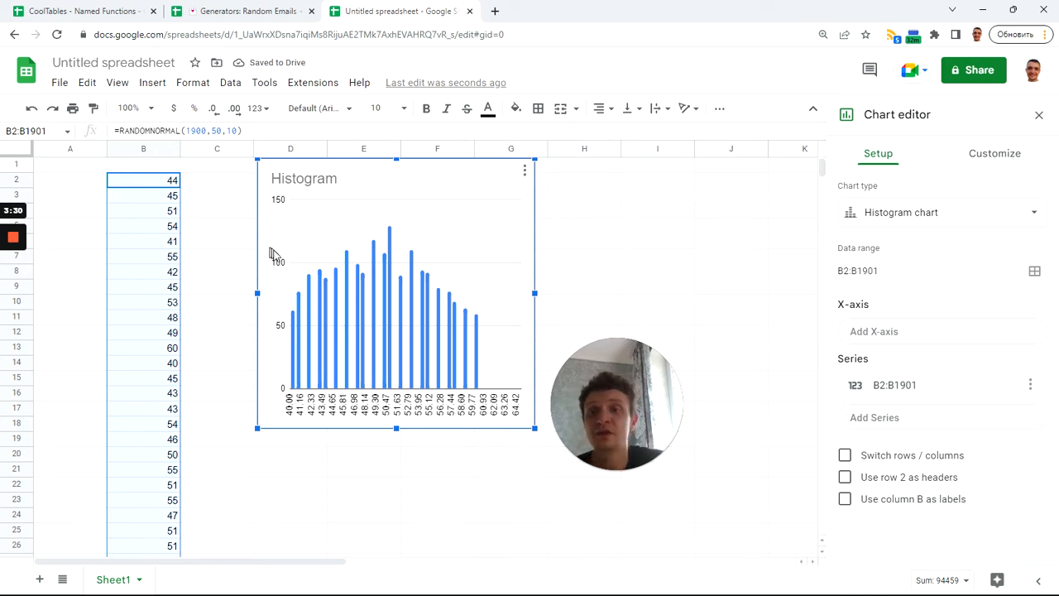
pyautogui.moveTo(357, 168); pyautogui.dragTo(446, 173)
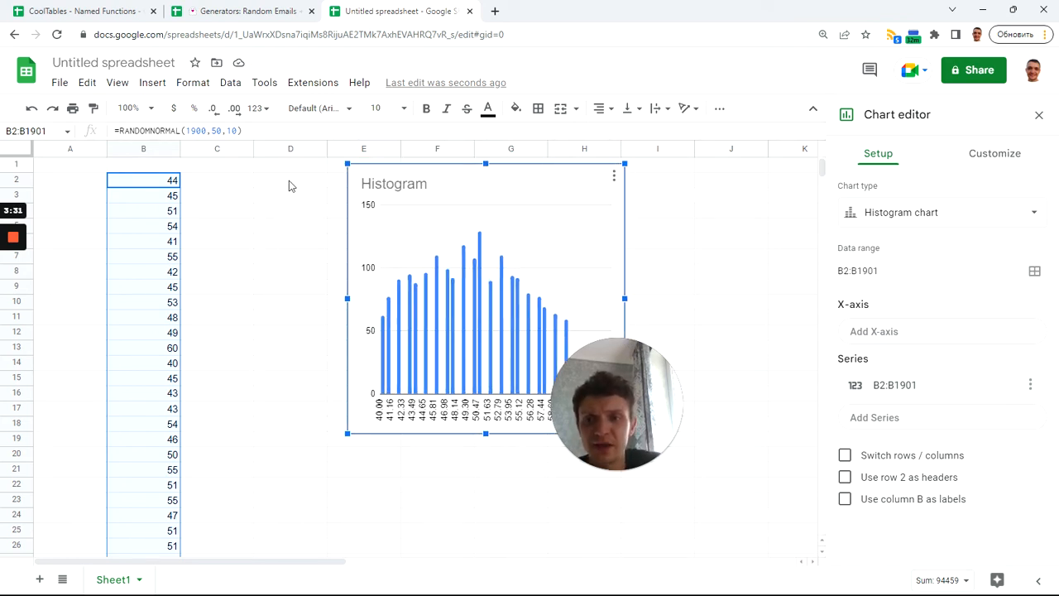
# Enter =QUERY({B2:B,B2:B},"select Col1, count(Col2) group by Col1") in cell D2 and move the histogram clear of the results, to column G
pyautogui.click(288, 185)
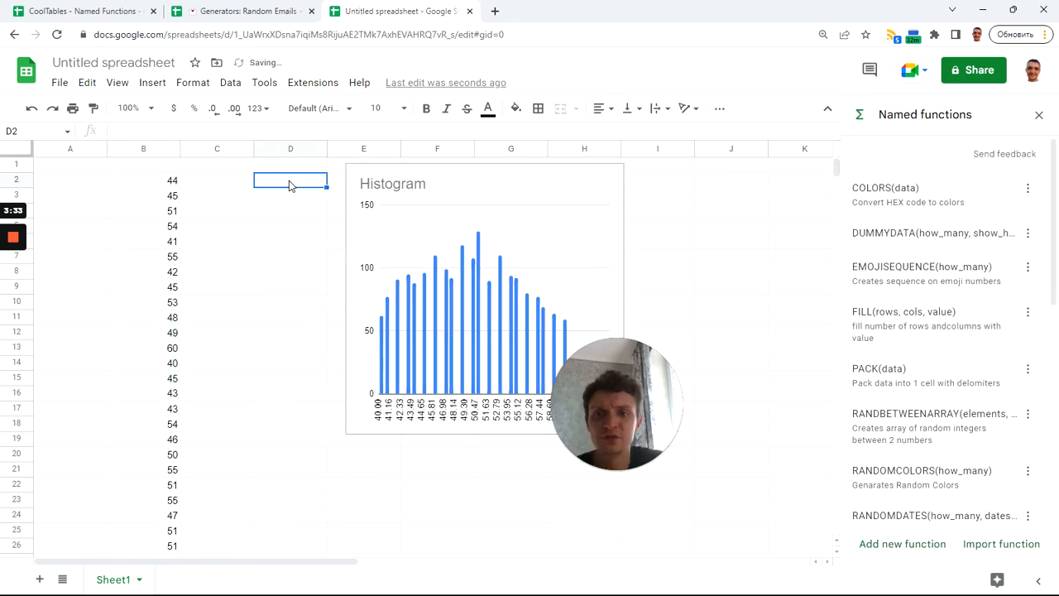
pyautogui.write('=qu')
pyautogui.press('Tab')
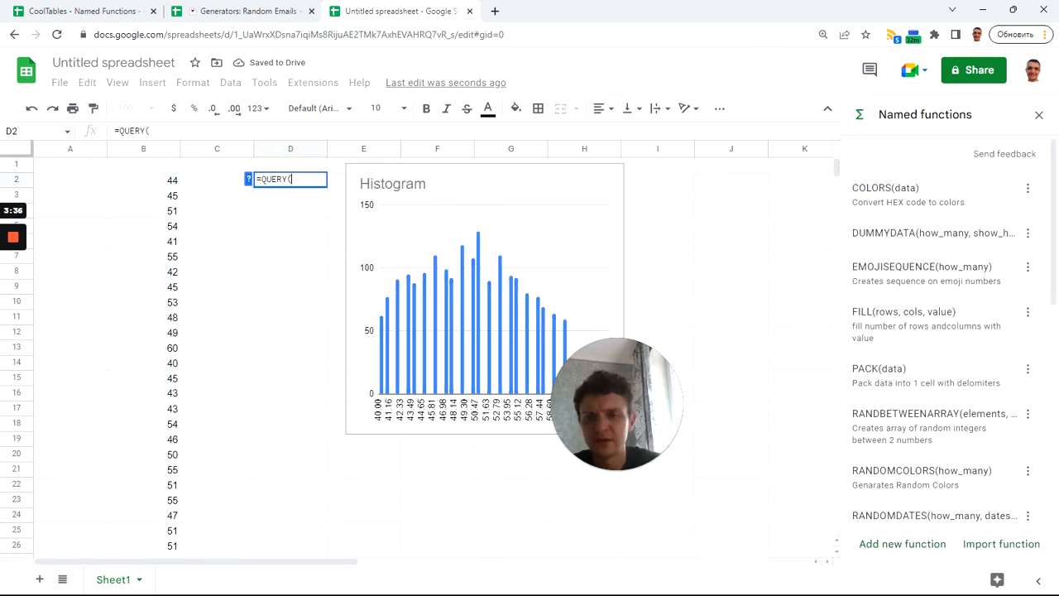
pyautogui.write('{')
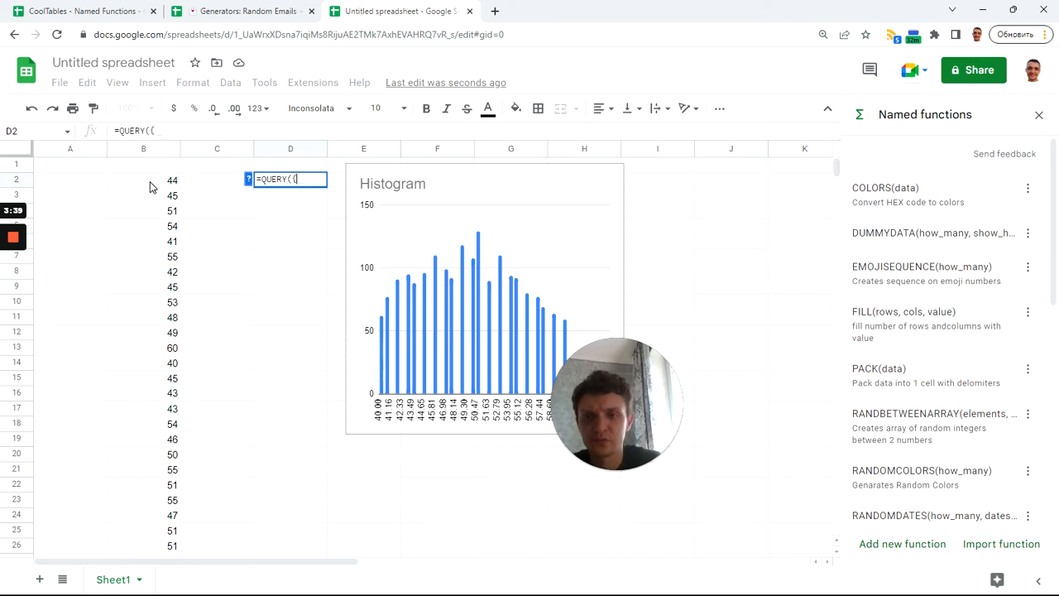
pyautogui.moveTo(151, 183); pyautogui.dragTo(168, 273)
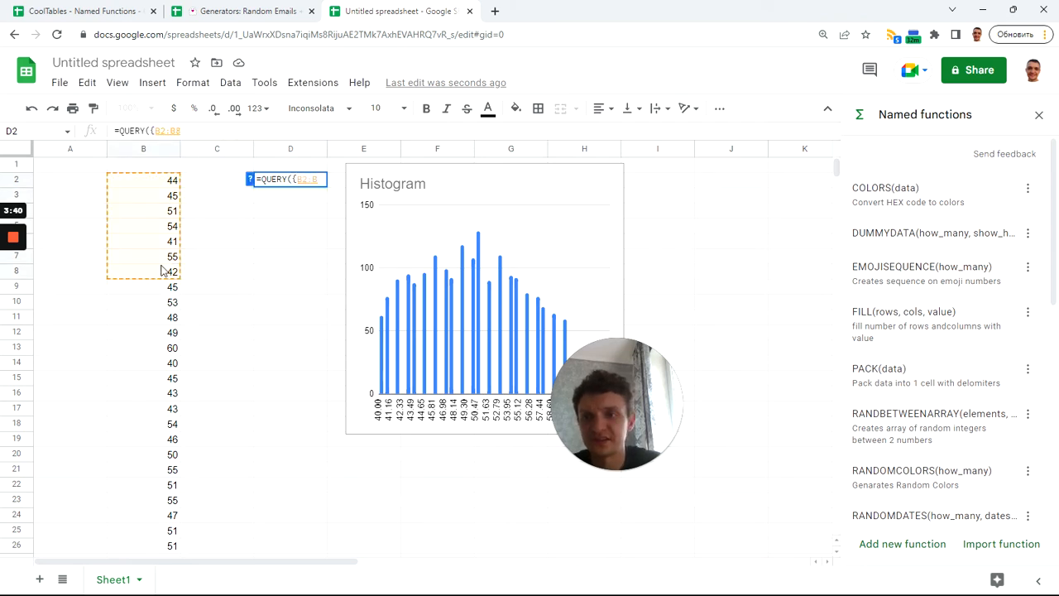
pyautogui.press('BackSpace')
pyautogui.write(',')
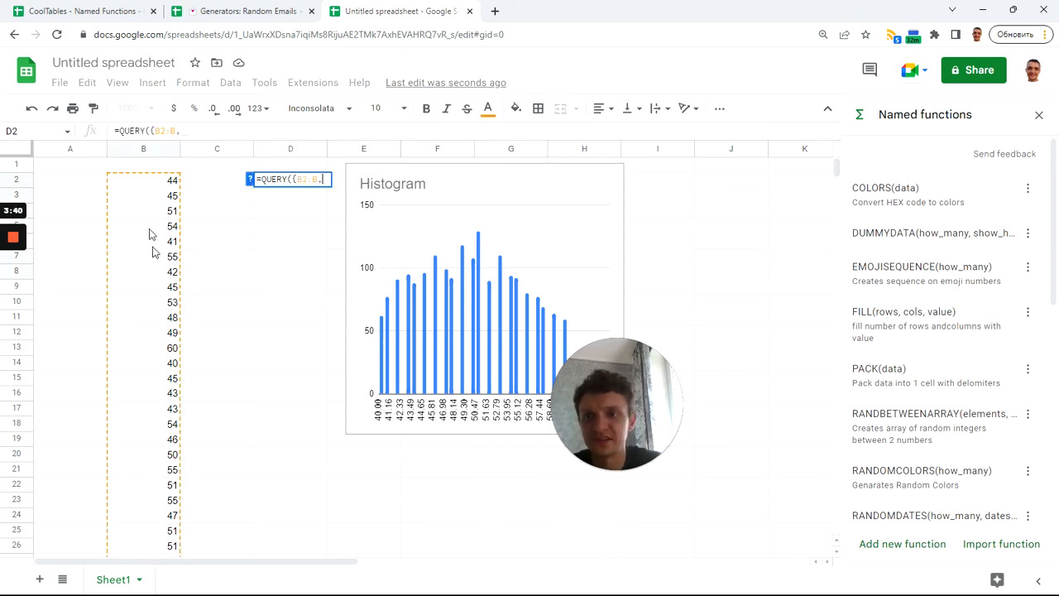
pyautogui.moveTo(150, 184); pyautogui.dragTo(154, 248)
pyautogui.press('BackSpace')
pyautogui.write('}')
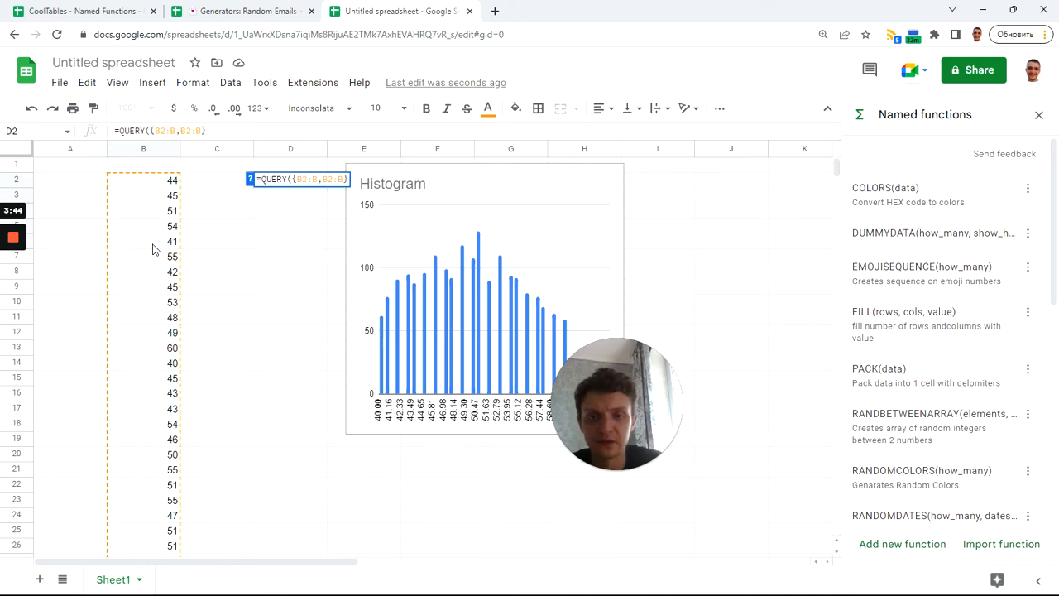
pyautogui.write(',')
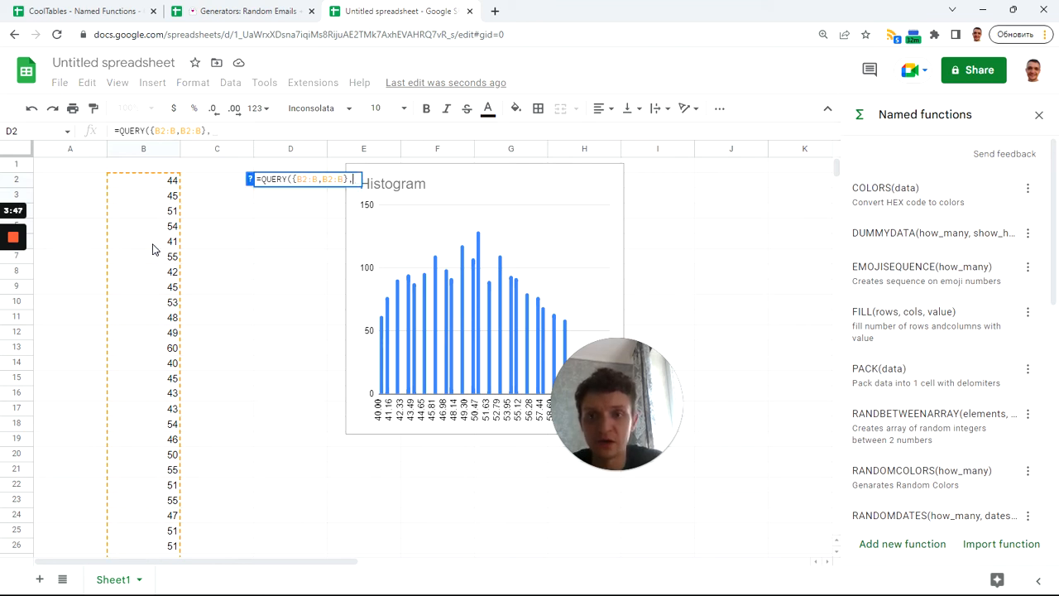
pyautogui.write('"select ')
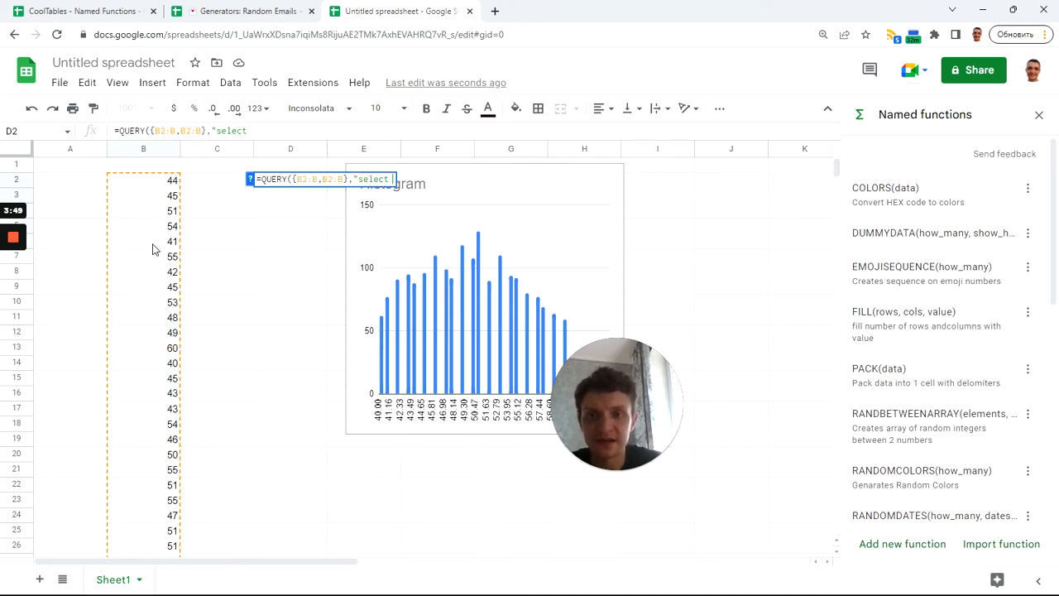
pyautogui.write('Col1, c')
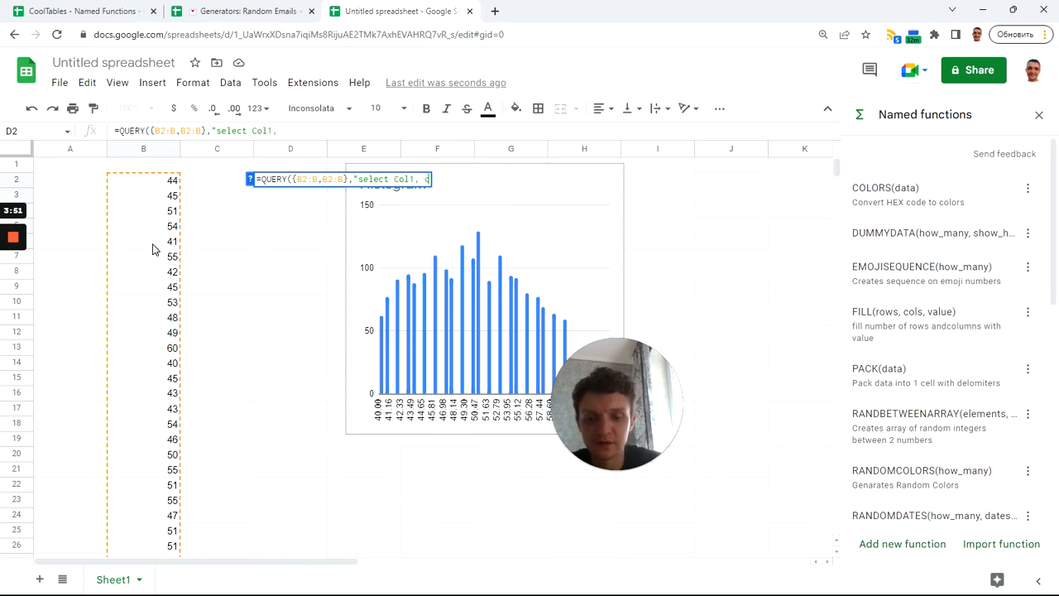
pyautogui.write('ount(Co')
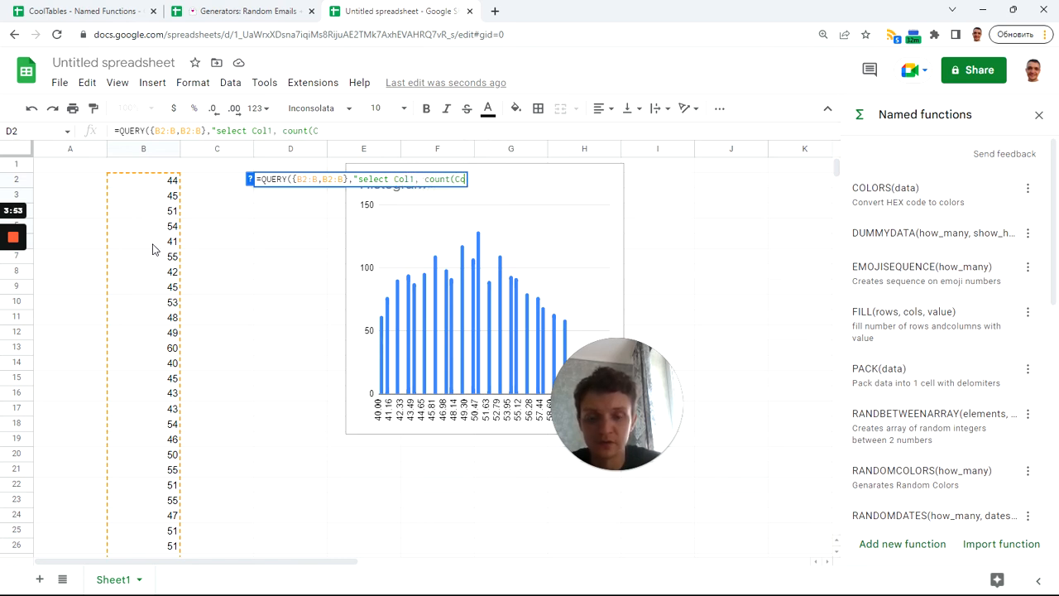
pyautogui.write('l2) gro')
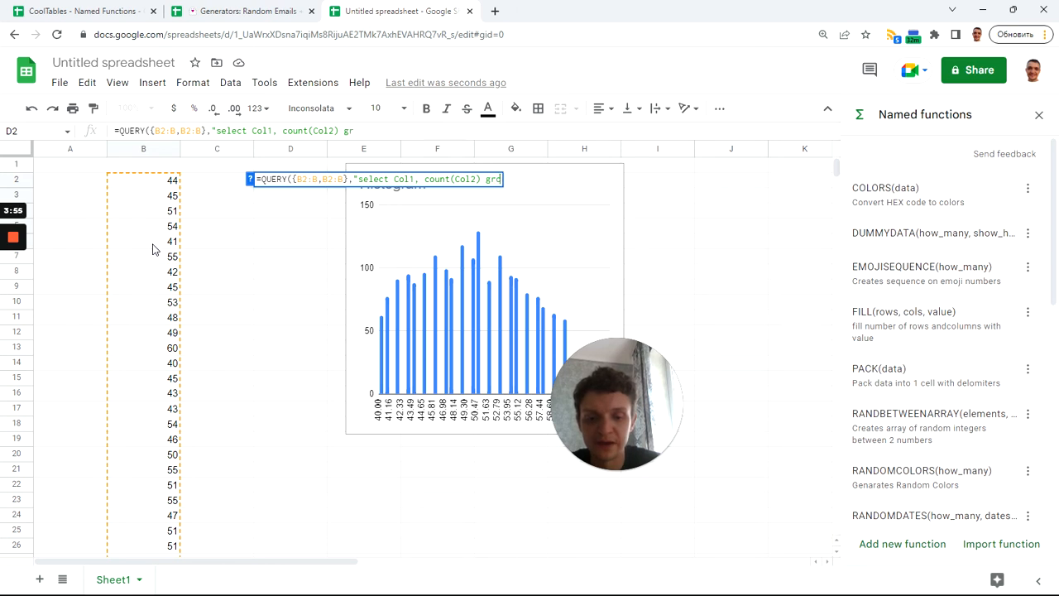
pyautogui.write('up by Col1')
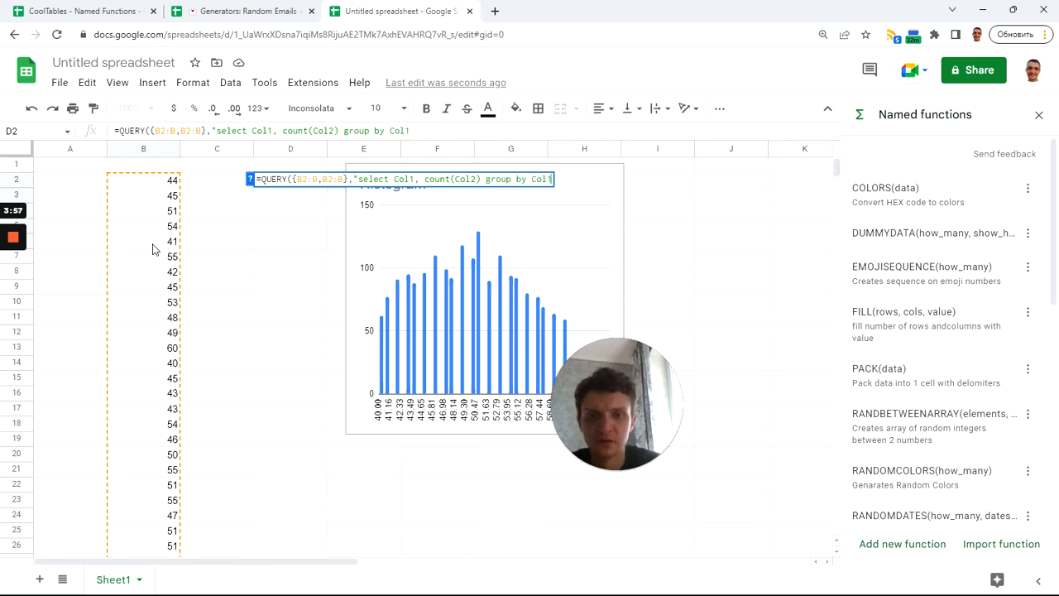
pyautogui.press('Return')
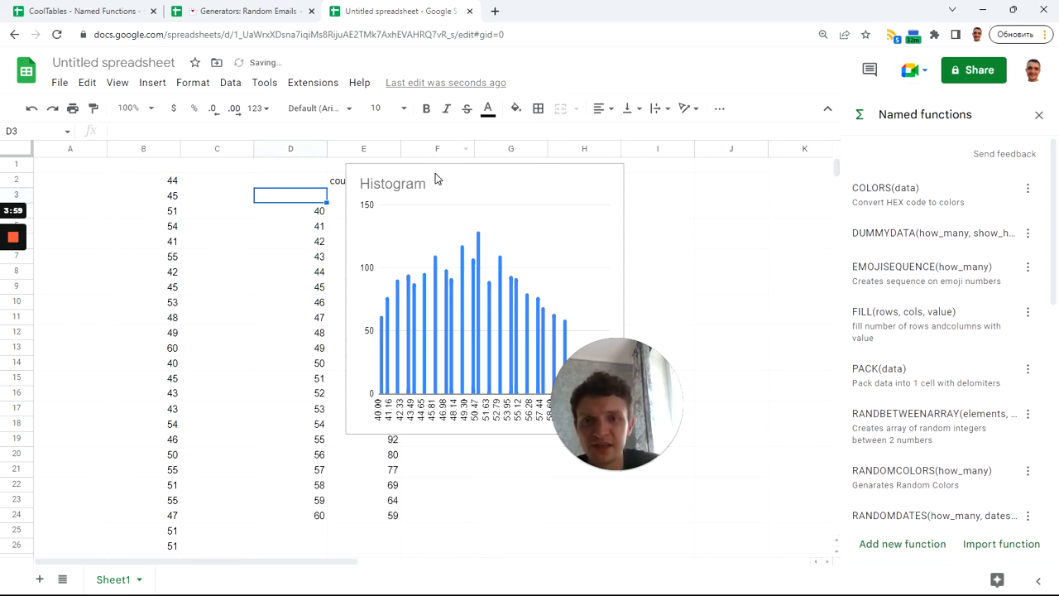
pyautogui.moveTo(551, 212); pyautogui.dragTo(627, 201)
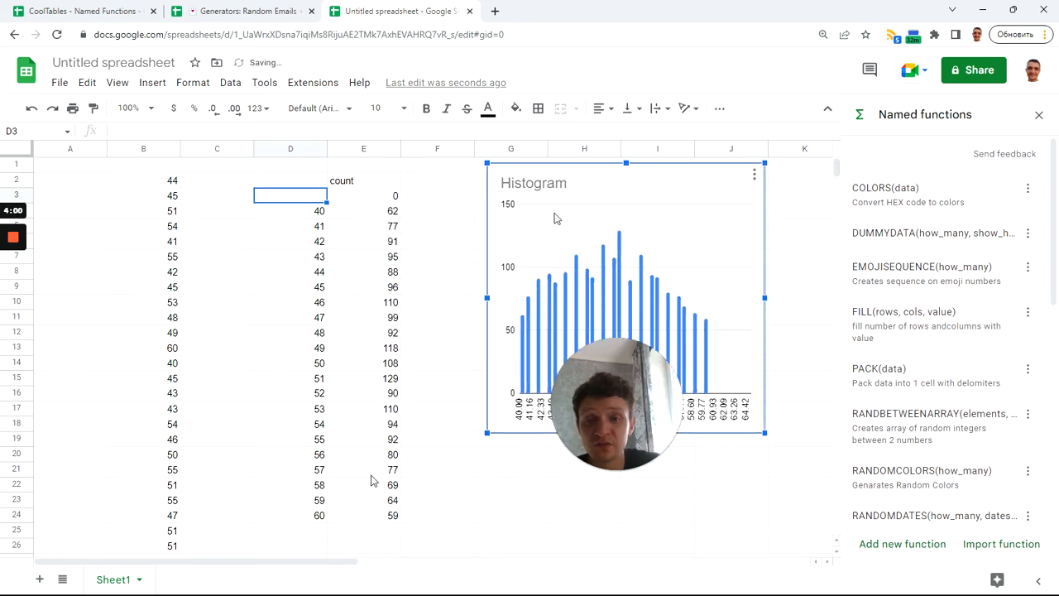
# Insert a chart of the value counts in D4:E24 and set its type to scatter chart
pyautogui.moveTo(290, 211); pyautogui.dragTo(385, 514)
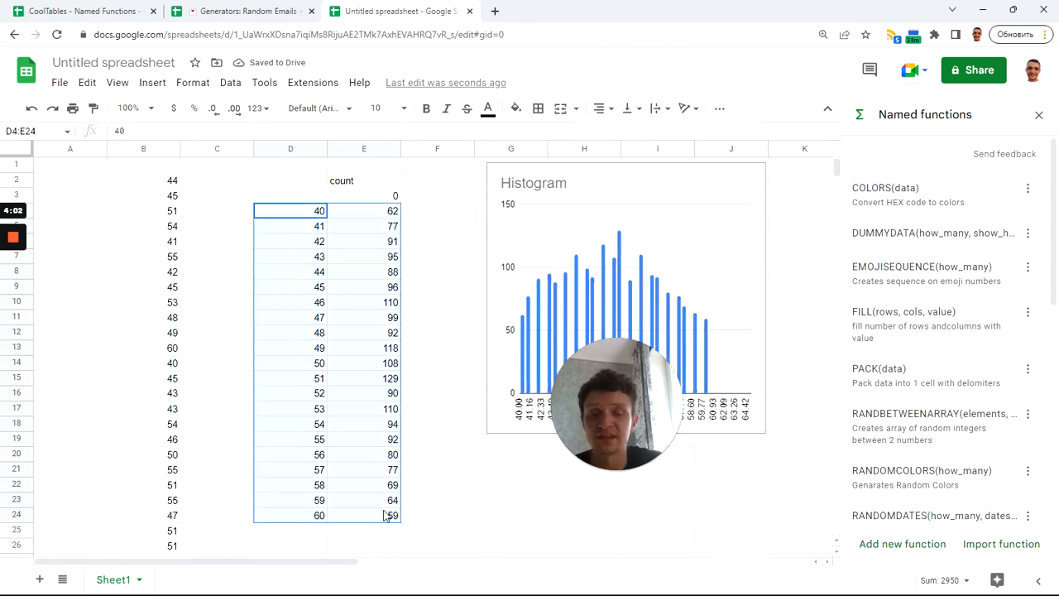
pyautogui.click(152, 83)
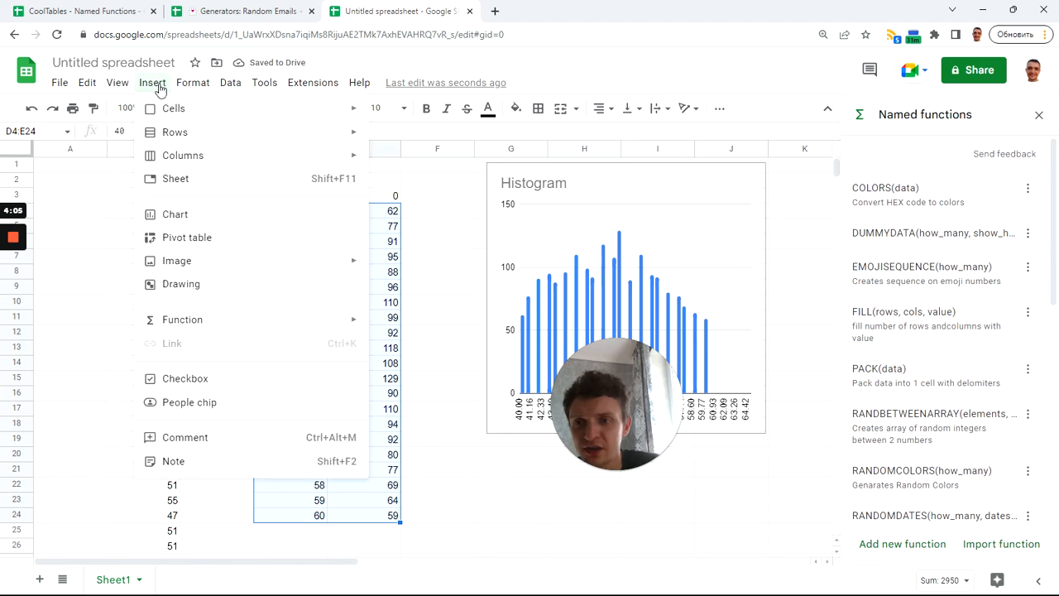
pyautogui.click(206, 222)
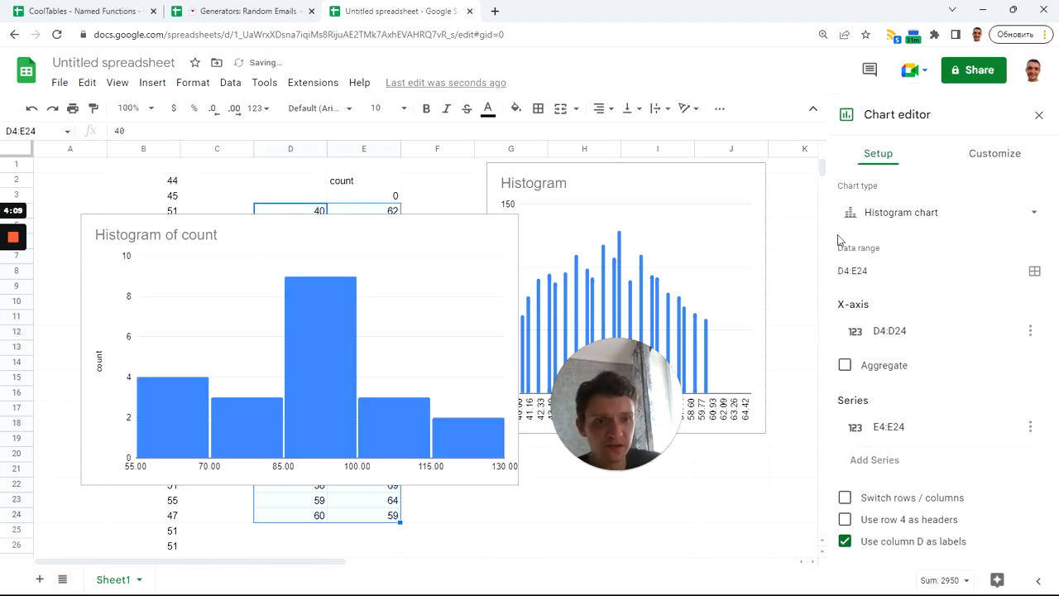
pyautogui.click(945, 216)
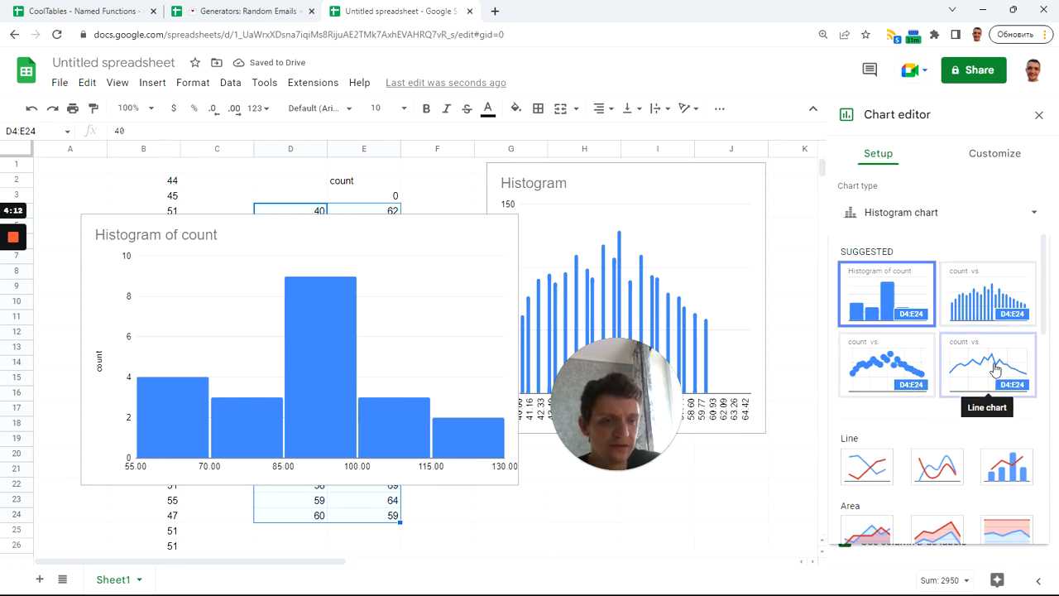
pyautogui.click(900, 367)
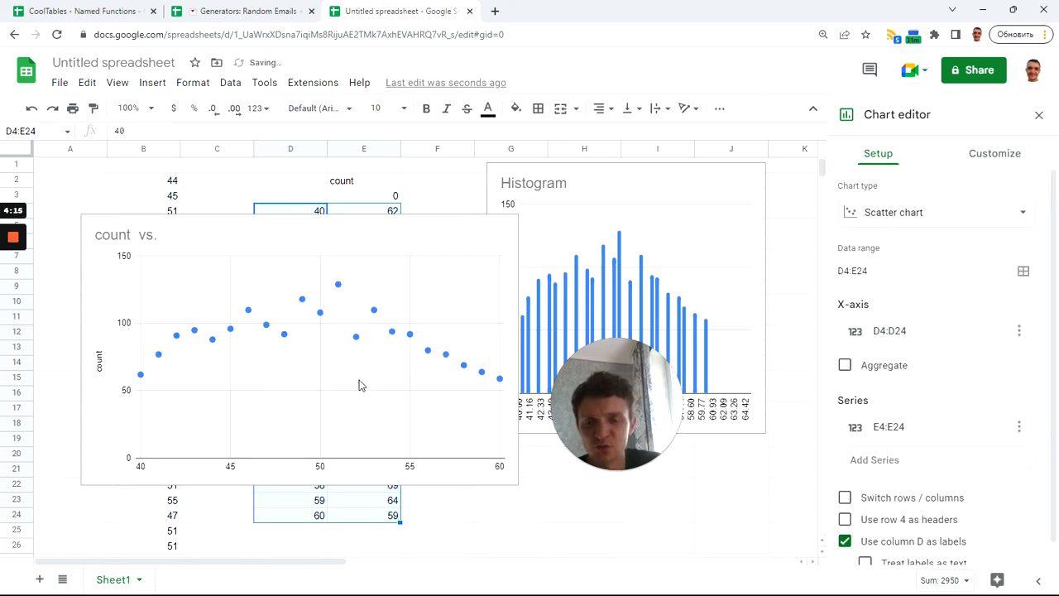
# Narrow the scatter chart to the histogram's width and place it directly beneath the histogram, starting at column G
pyautogui.click(461, 240)
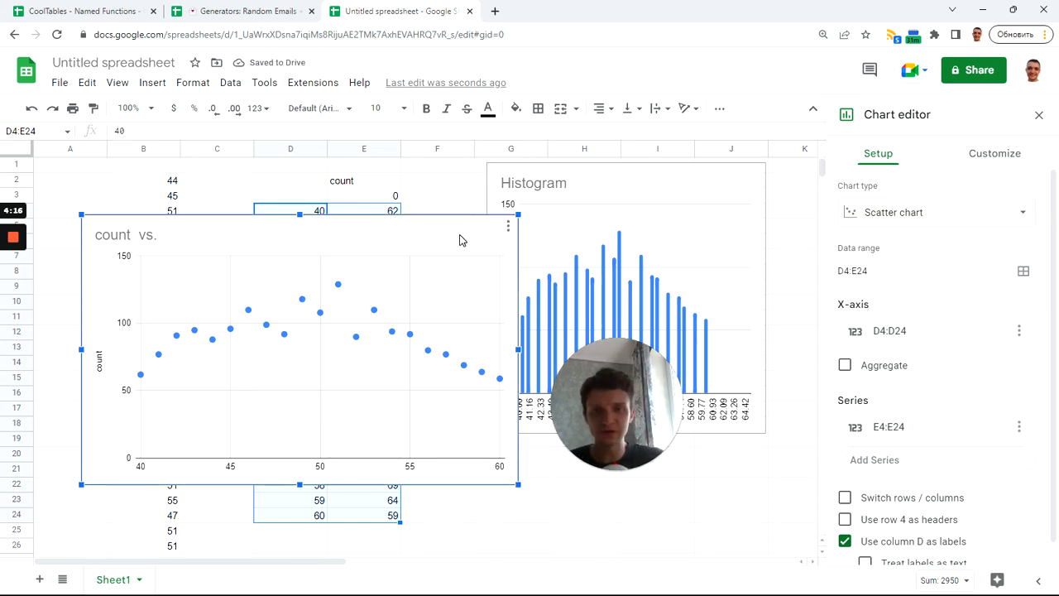
pyautogui.moveTo(516, 348); pyautogui.dragTo(359, 350)
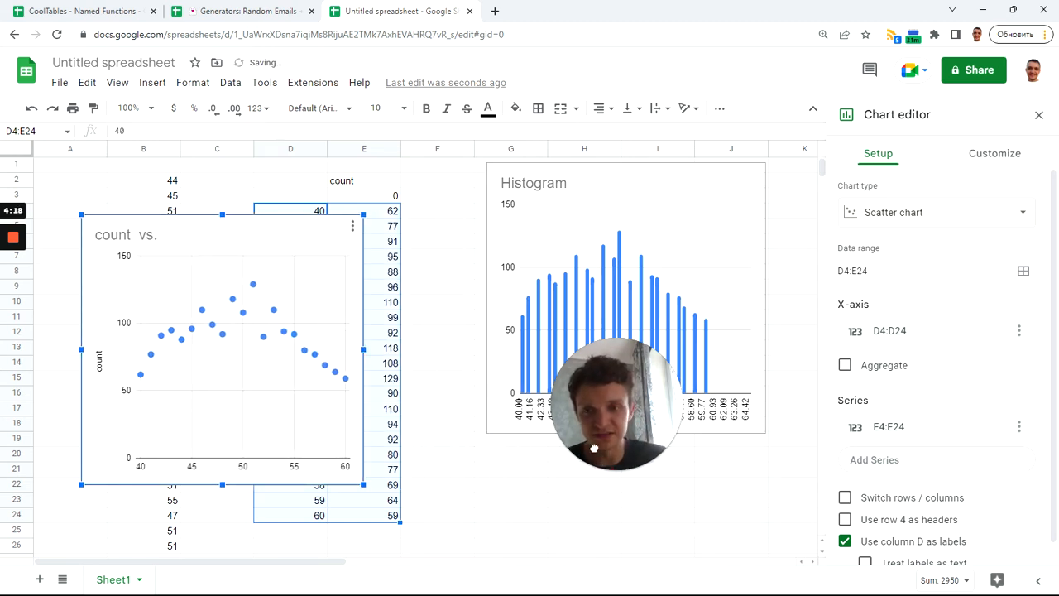
pyautogui.moveTo(594, 447); pyautogui.dragTo(570, 449)
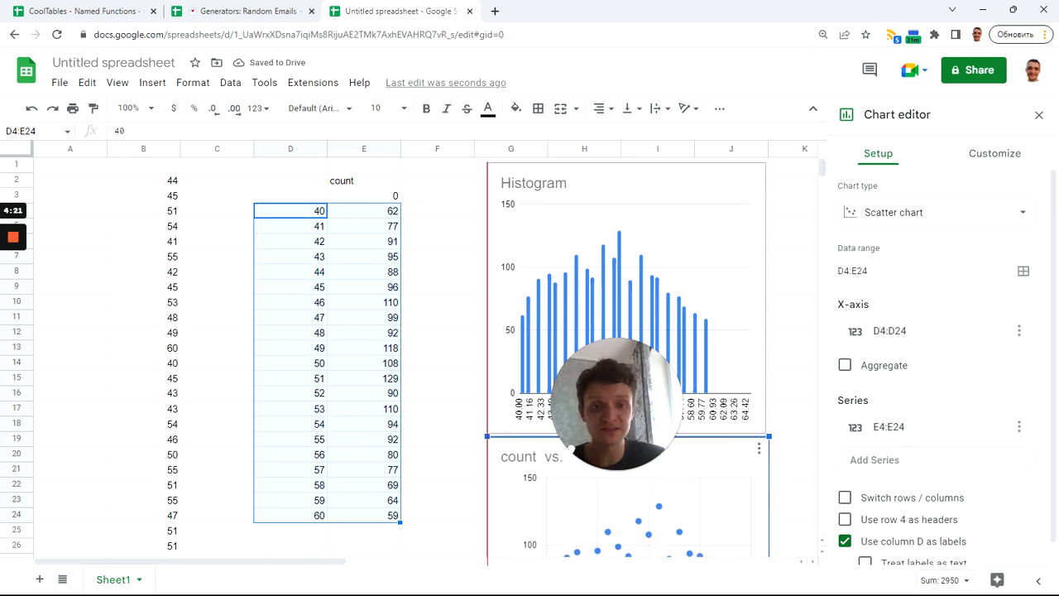
pyautogui.scroll(-3, 771, 424)
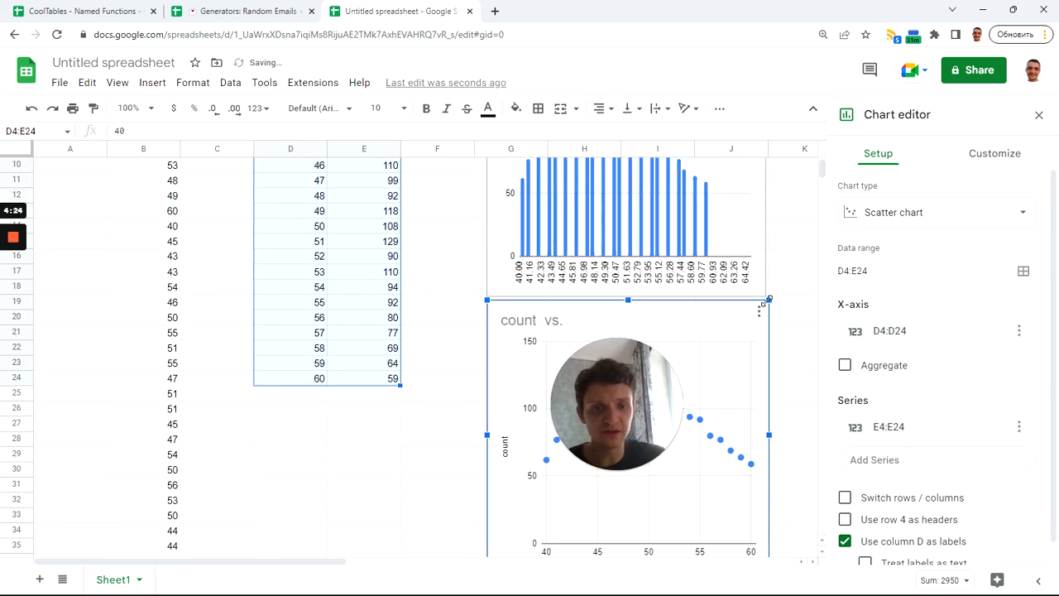
pyautogui.scroll(1, 785, 347)
pyautogui.scroll(2, 785, 335)
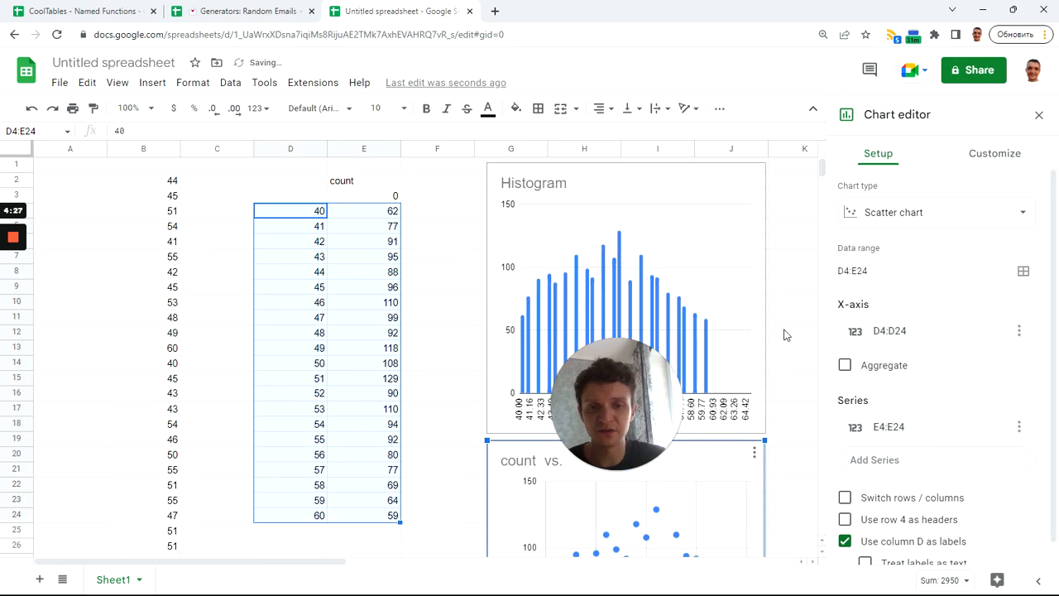
pyautogui.scroll(-3, 778, 339)
pyautogui.scroll(-2, 778, 344)
pyautogui.scroll(5, 756, 330)
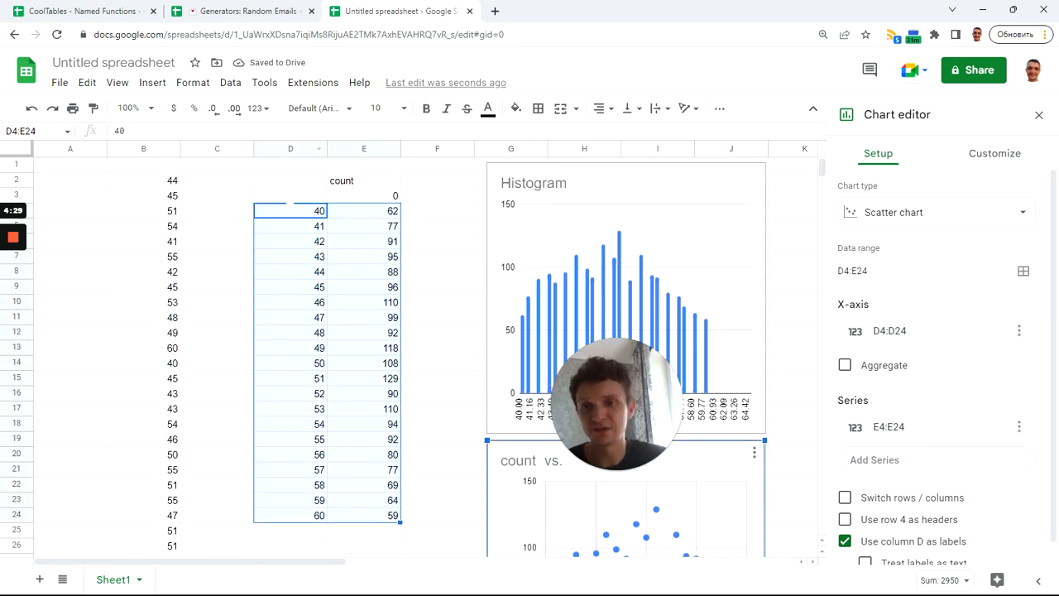
pyautogui.click(153, 182)
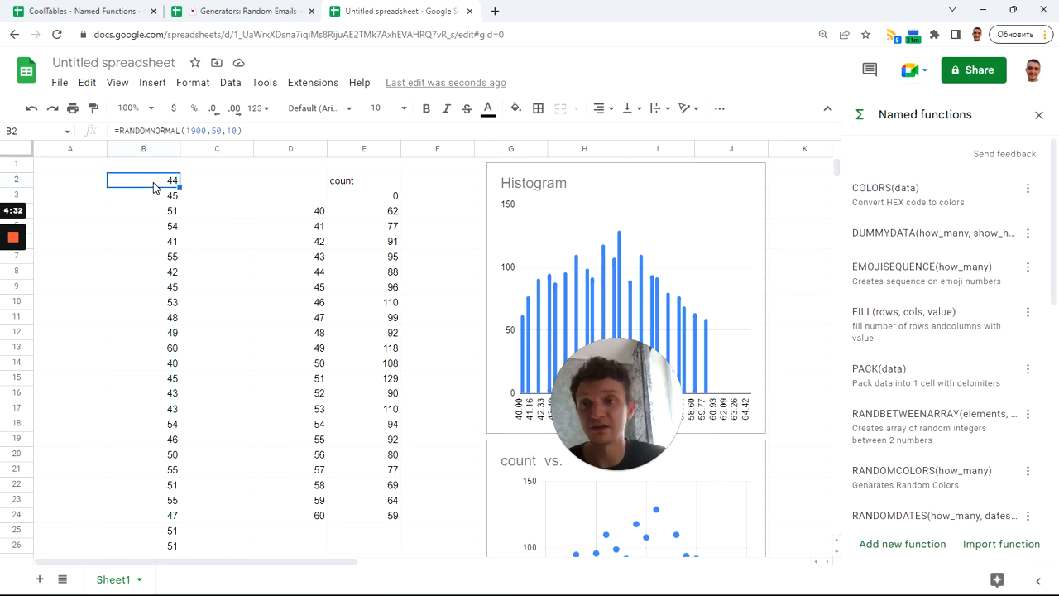